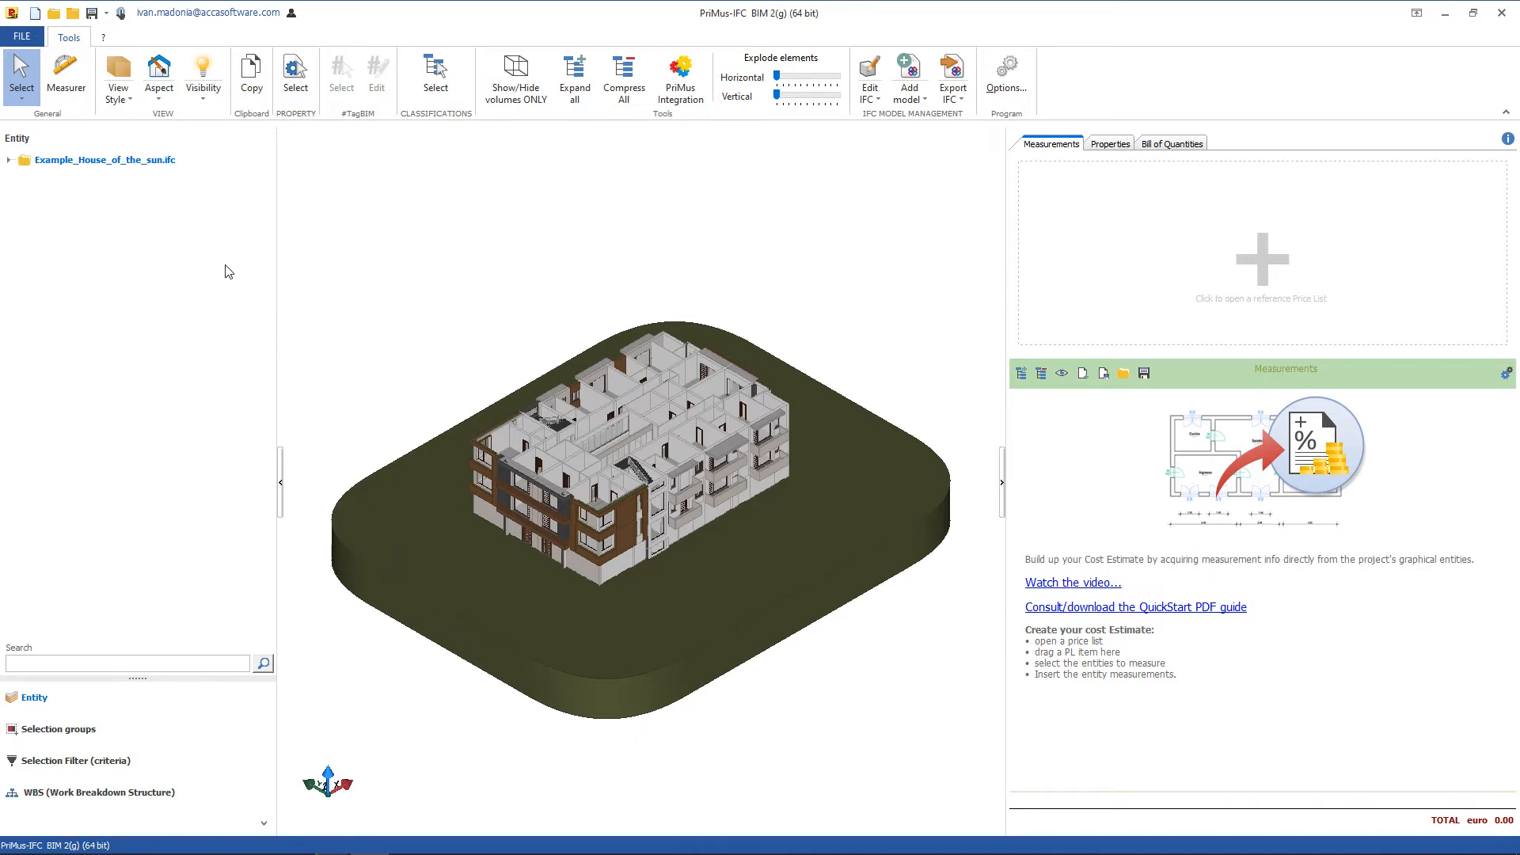
Expand the entity tree of Example_House_of_the_sun.ifc and its IfcWindow class, and switch the windows' visibility off and back on
double_click(161, 164)
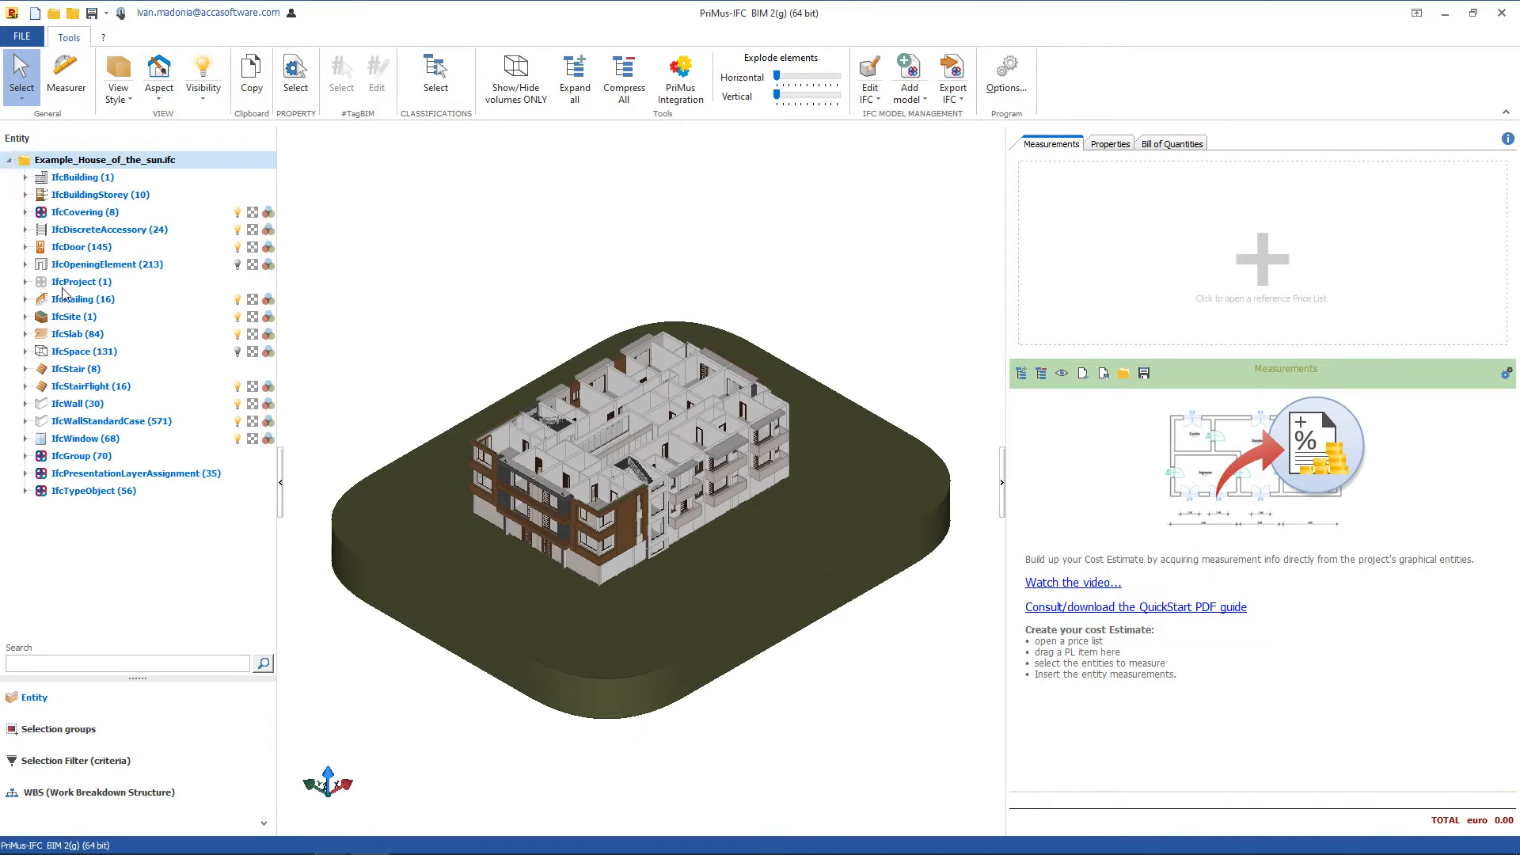
click(237, 438)
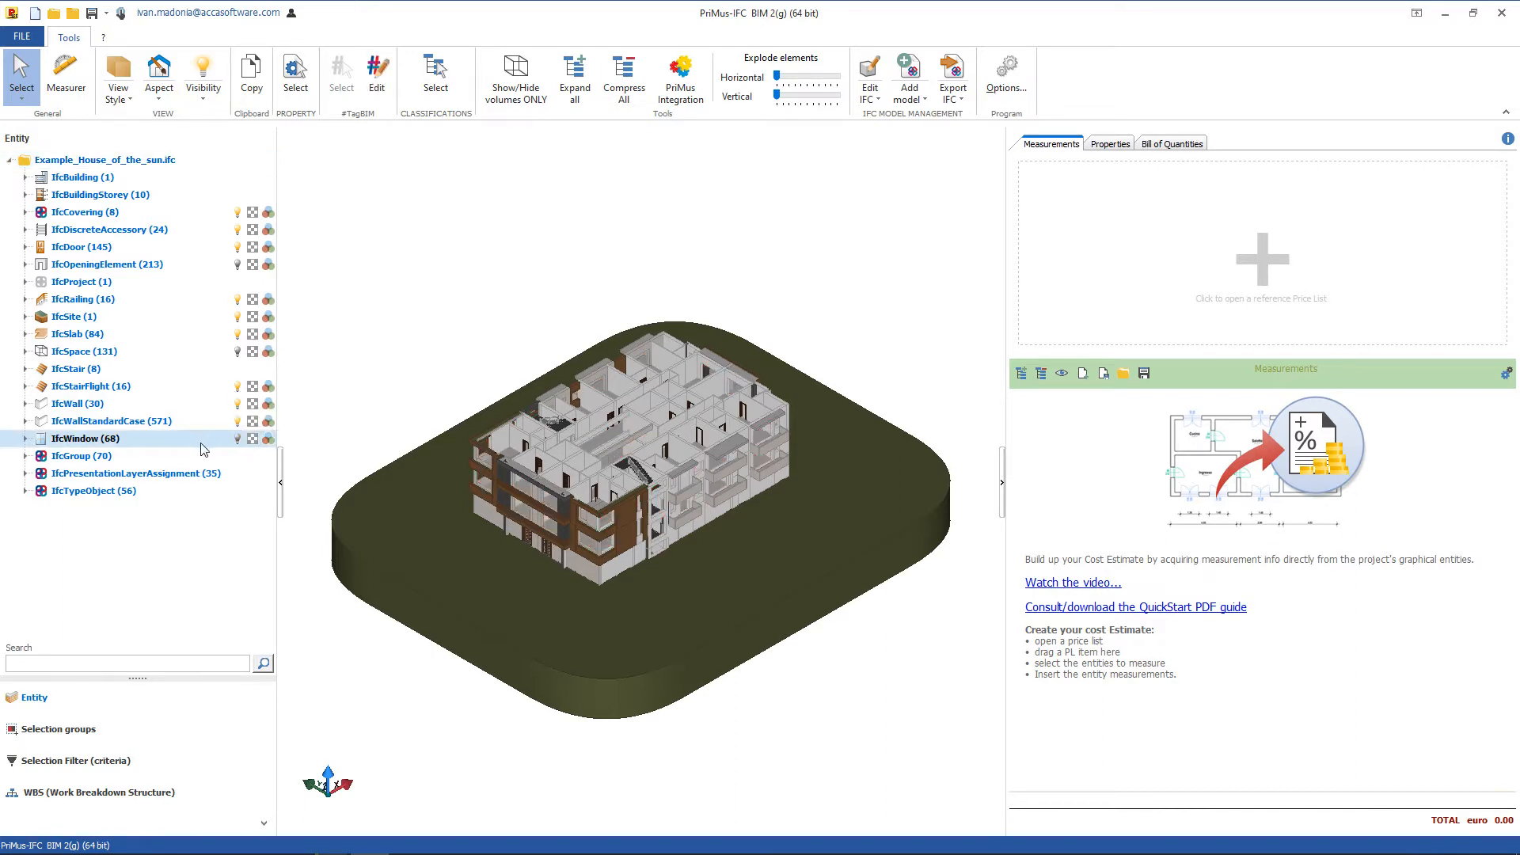
double_click(58, 439)
click(224, 439)
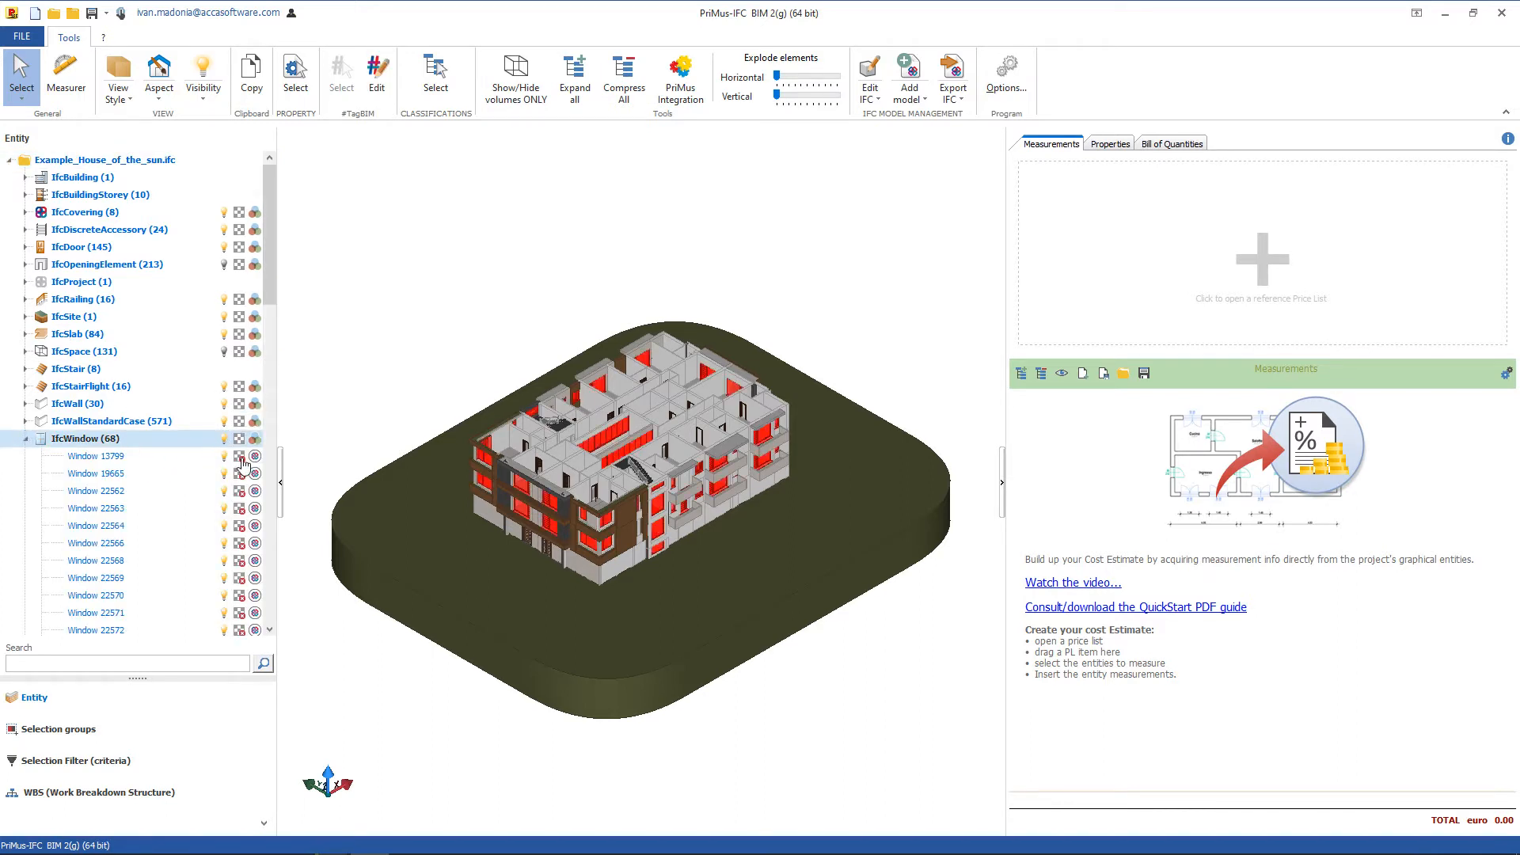
click(242, 461)
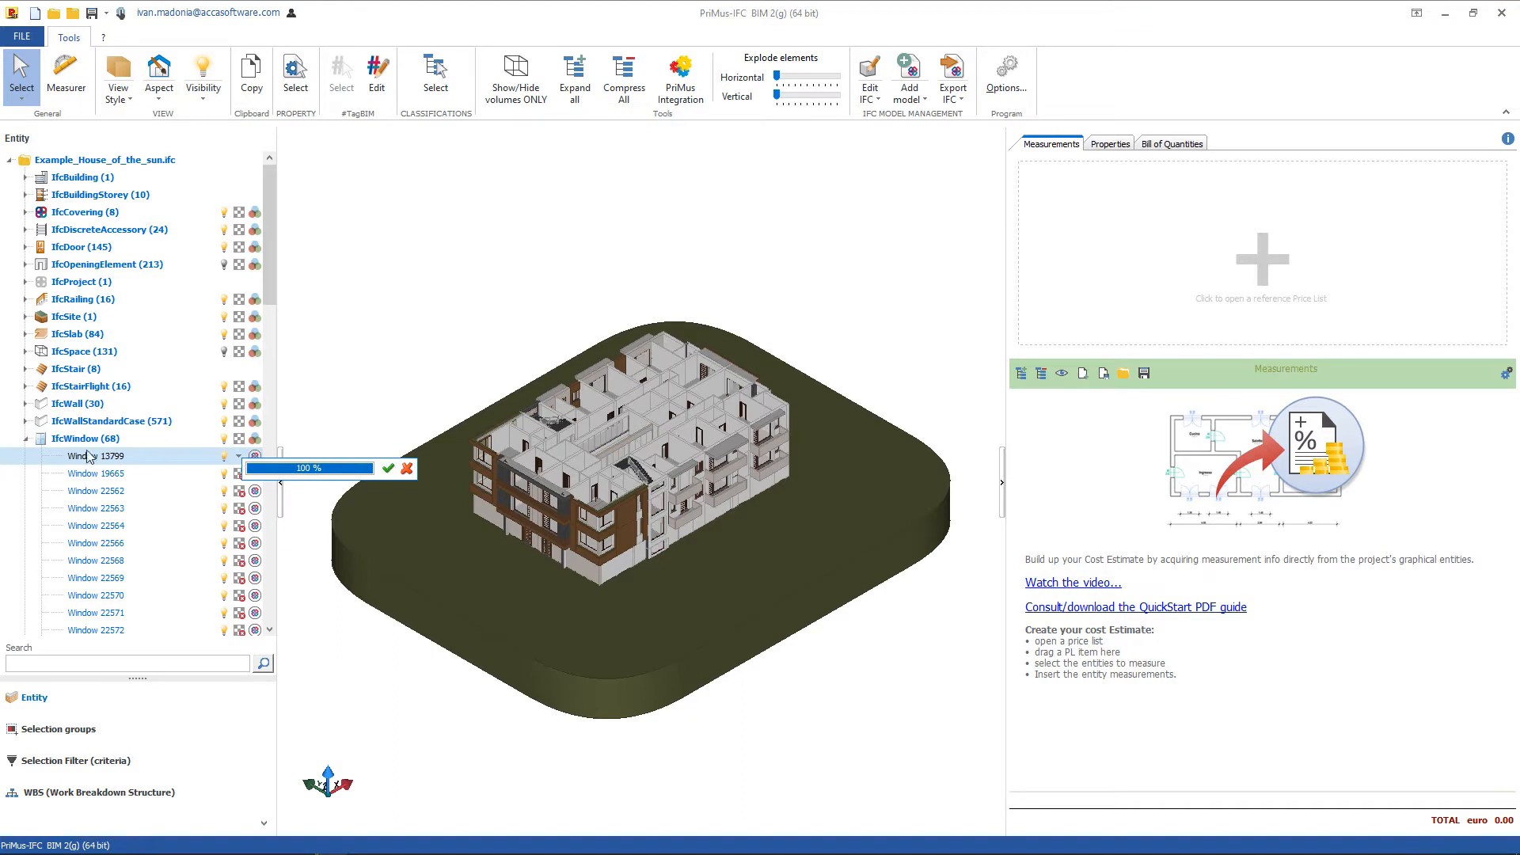
click(69, 442)
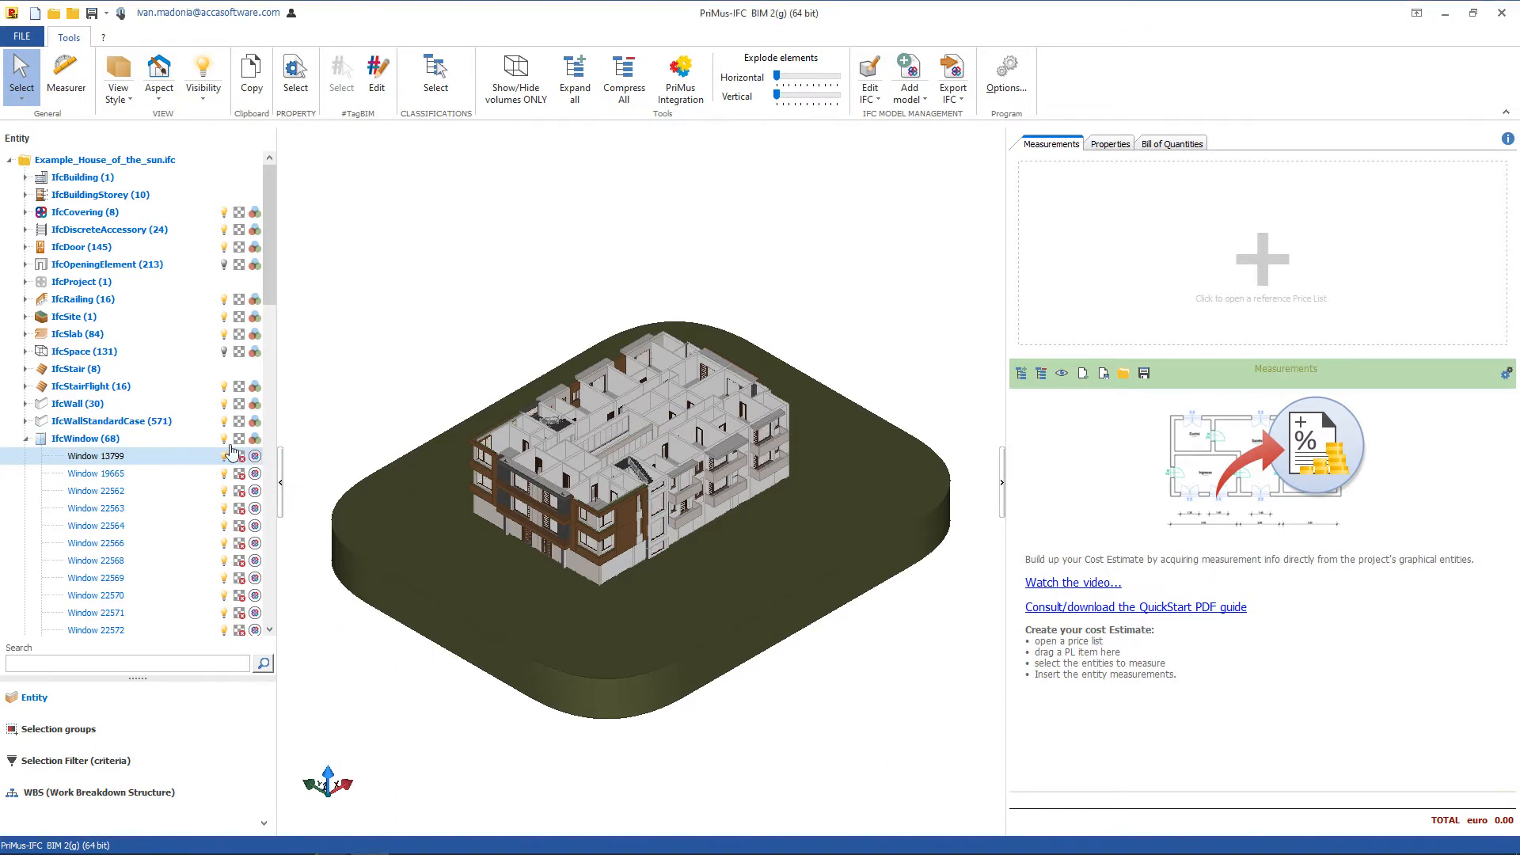
Open the reference price lists Price List Example.dcf, Example_Price_List.dcf and Example_Rate_Analysis.dcf
click(1266, 271)
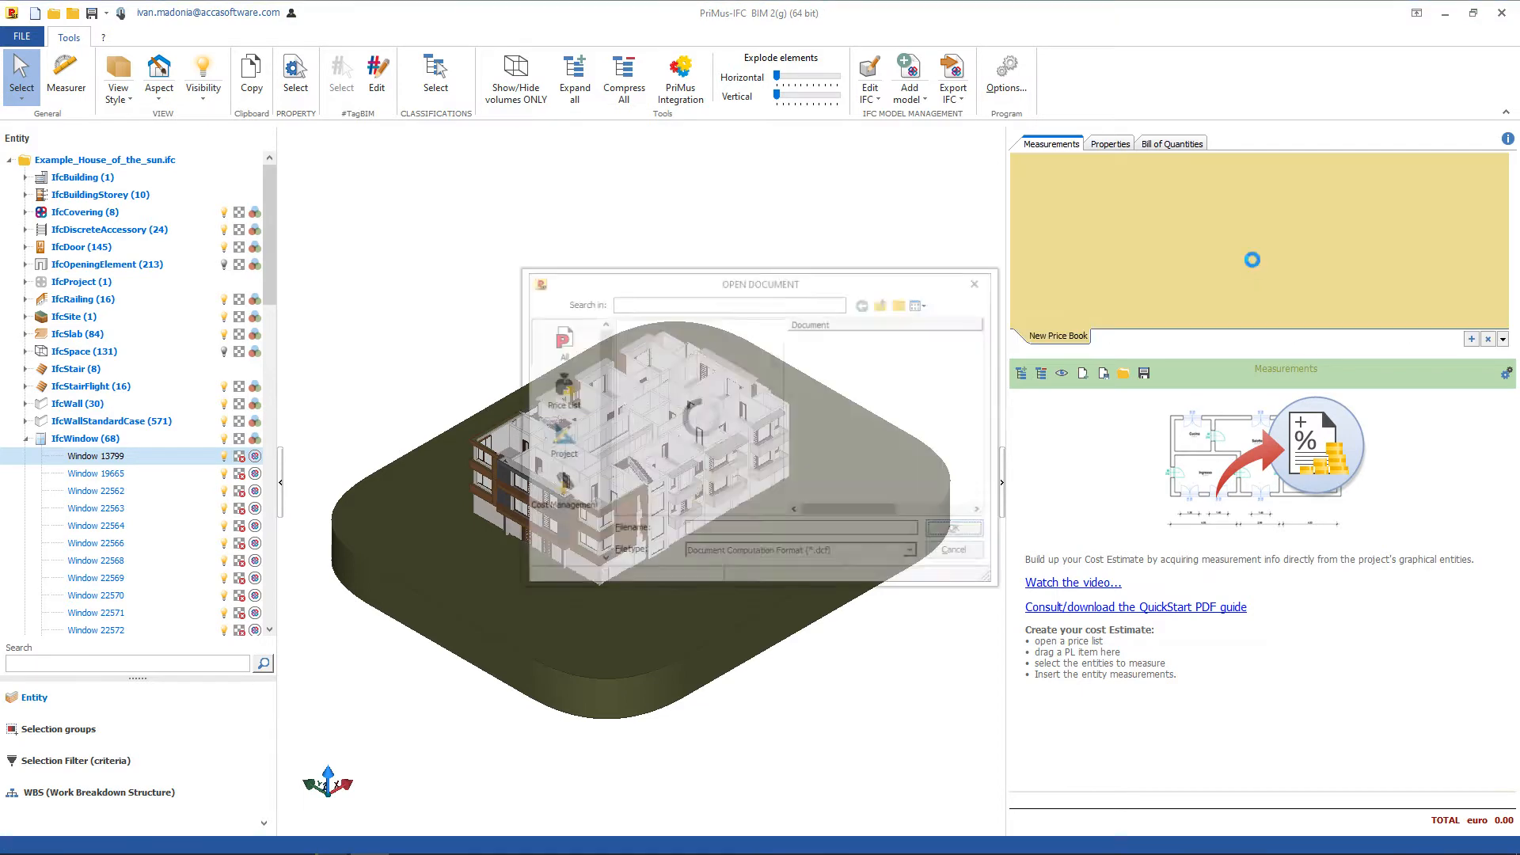
double_click(881, 338)
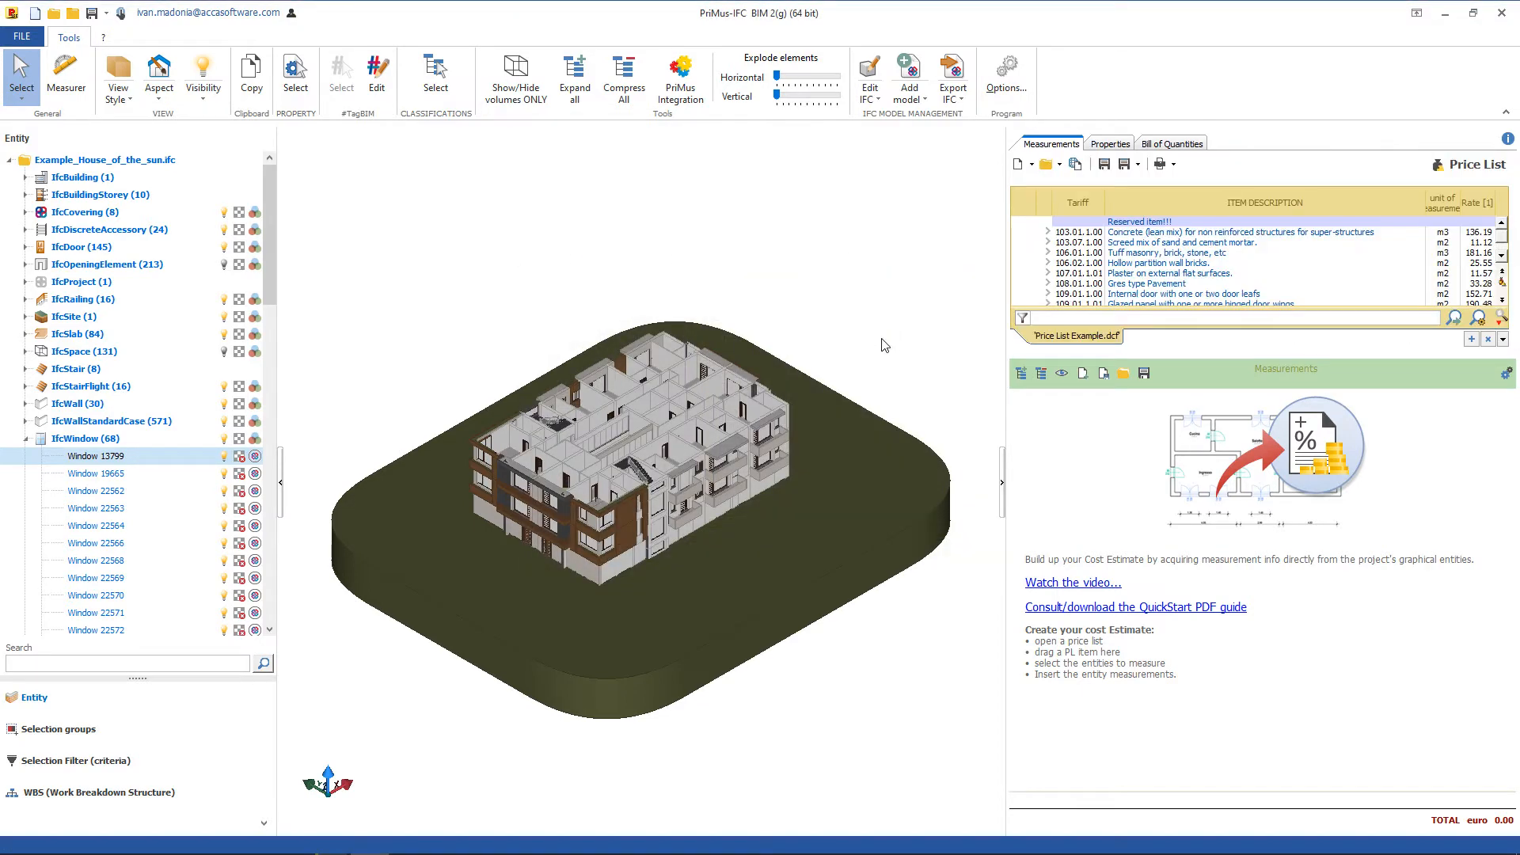
click(1471, 339)
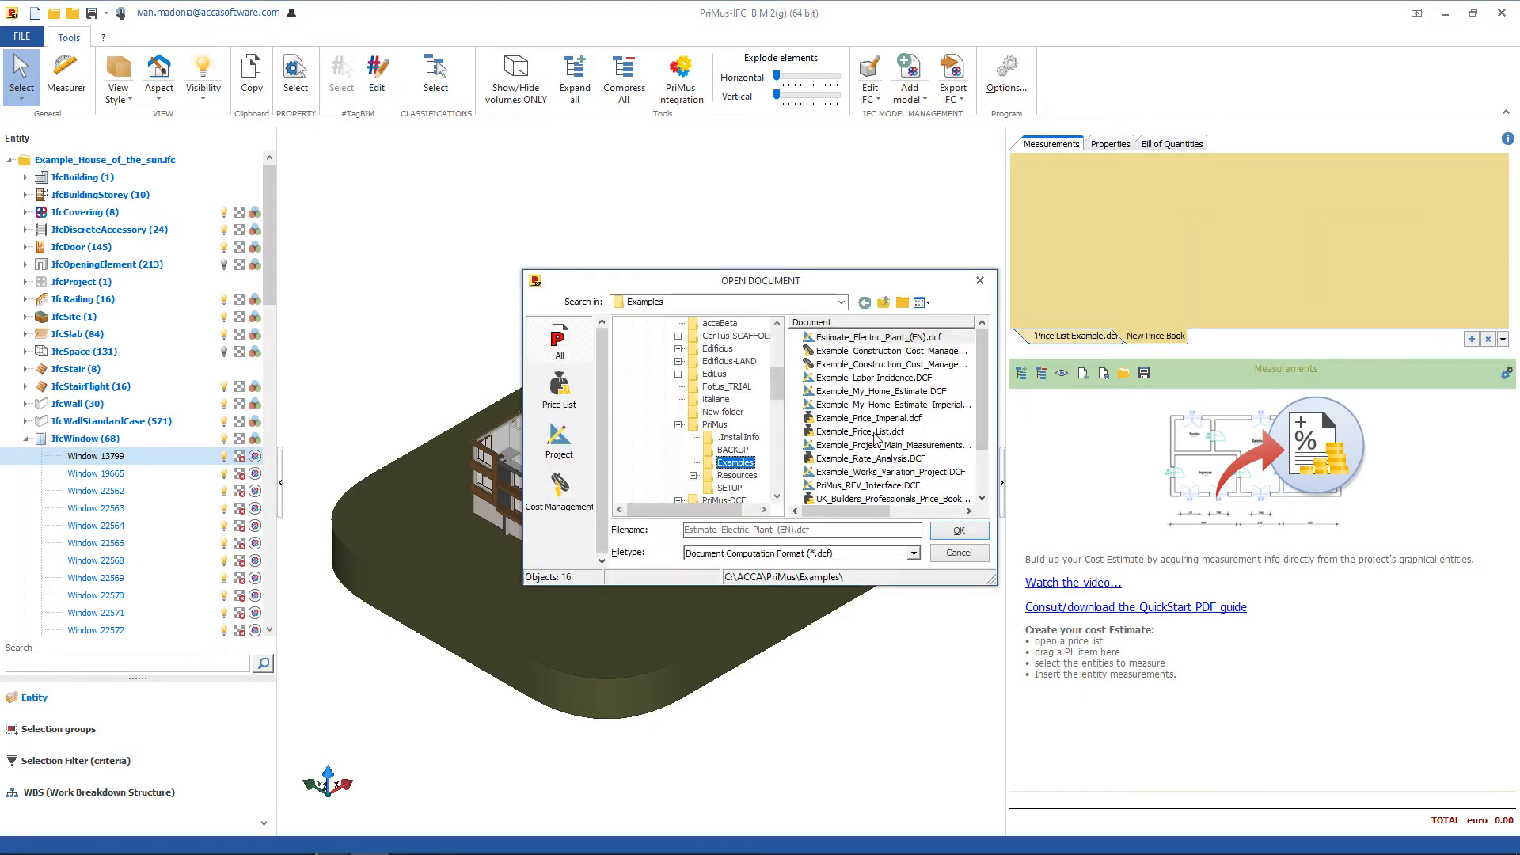
double_click(870, 432)
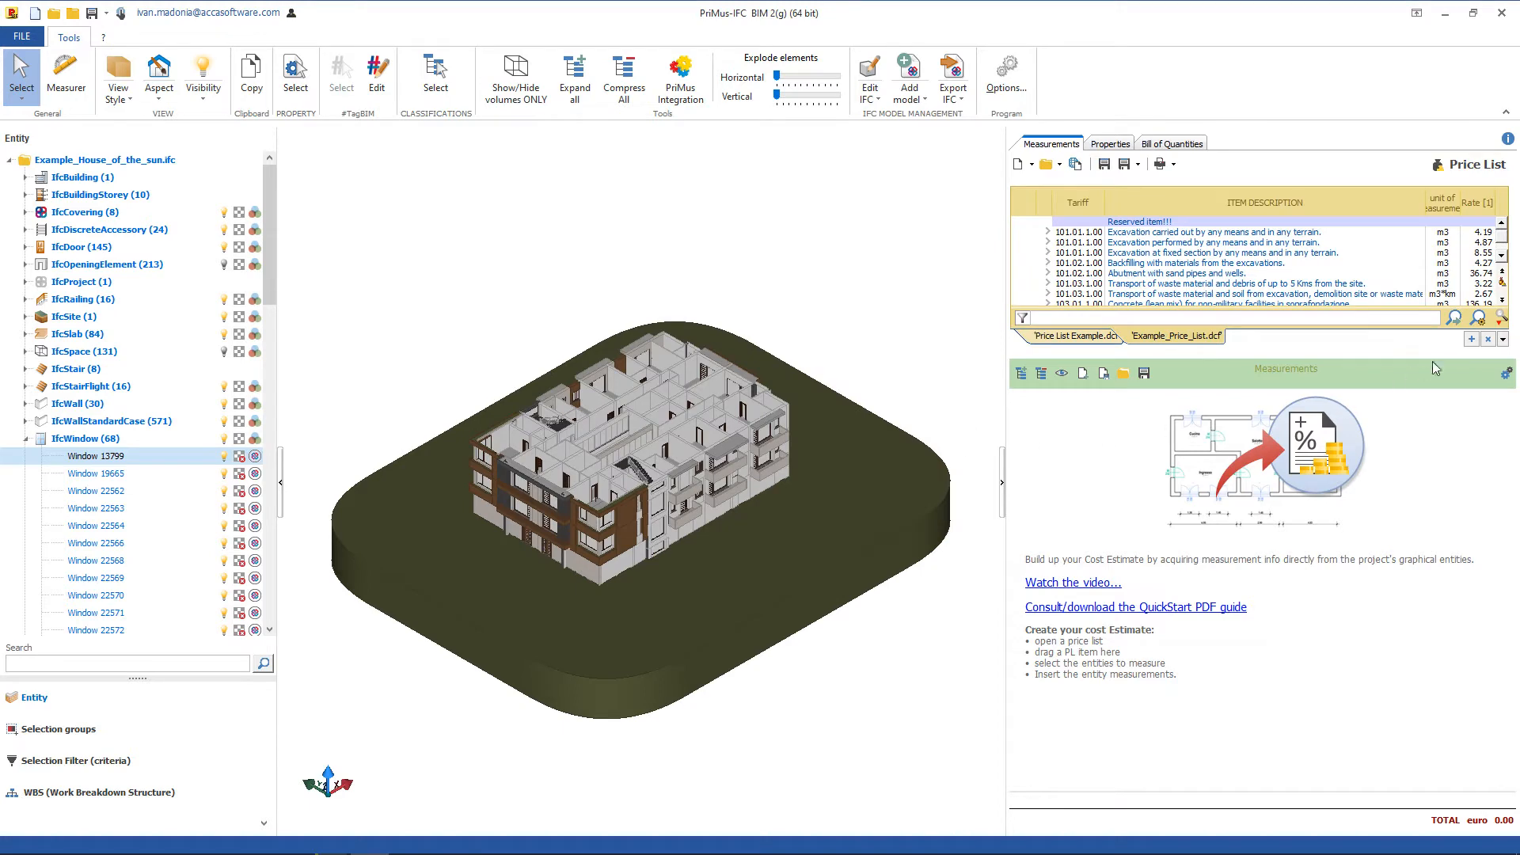
click(1474, 339)
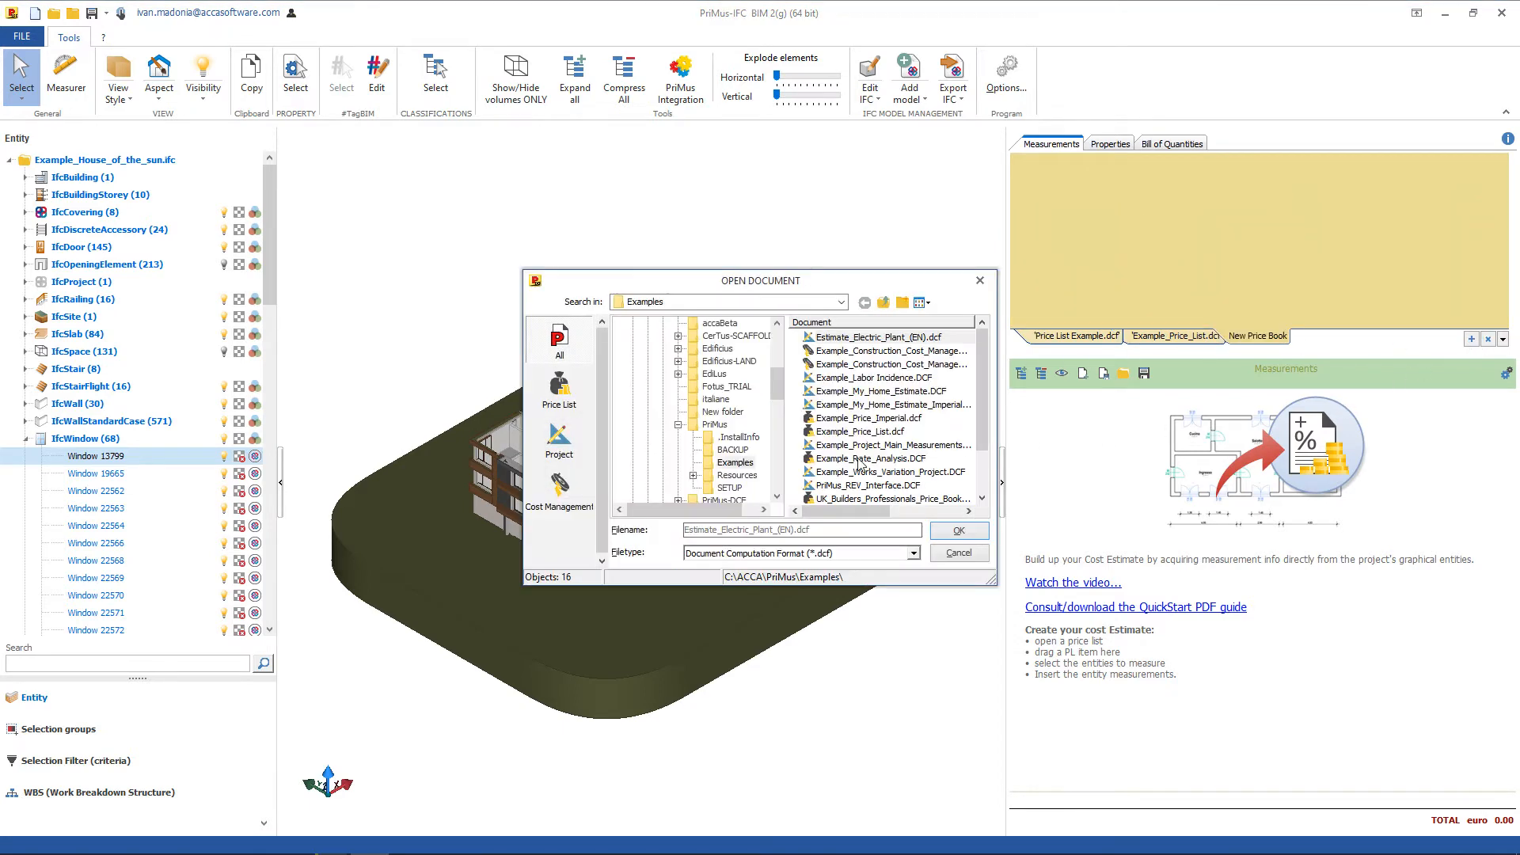
click(861, 459)
double_click(881, 459)
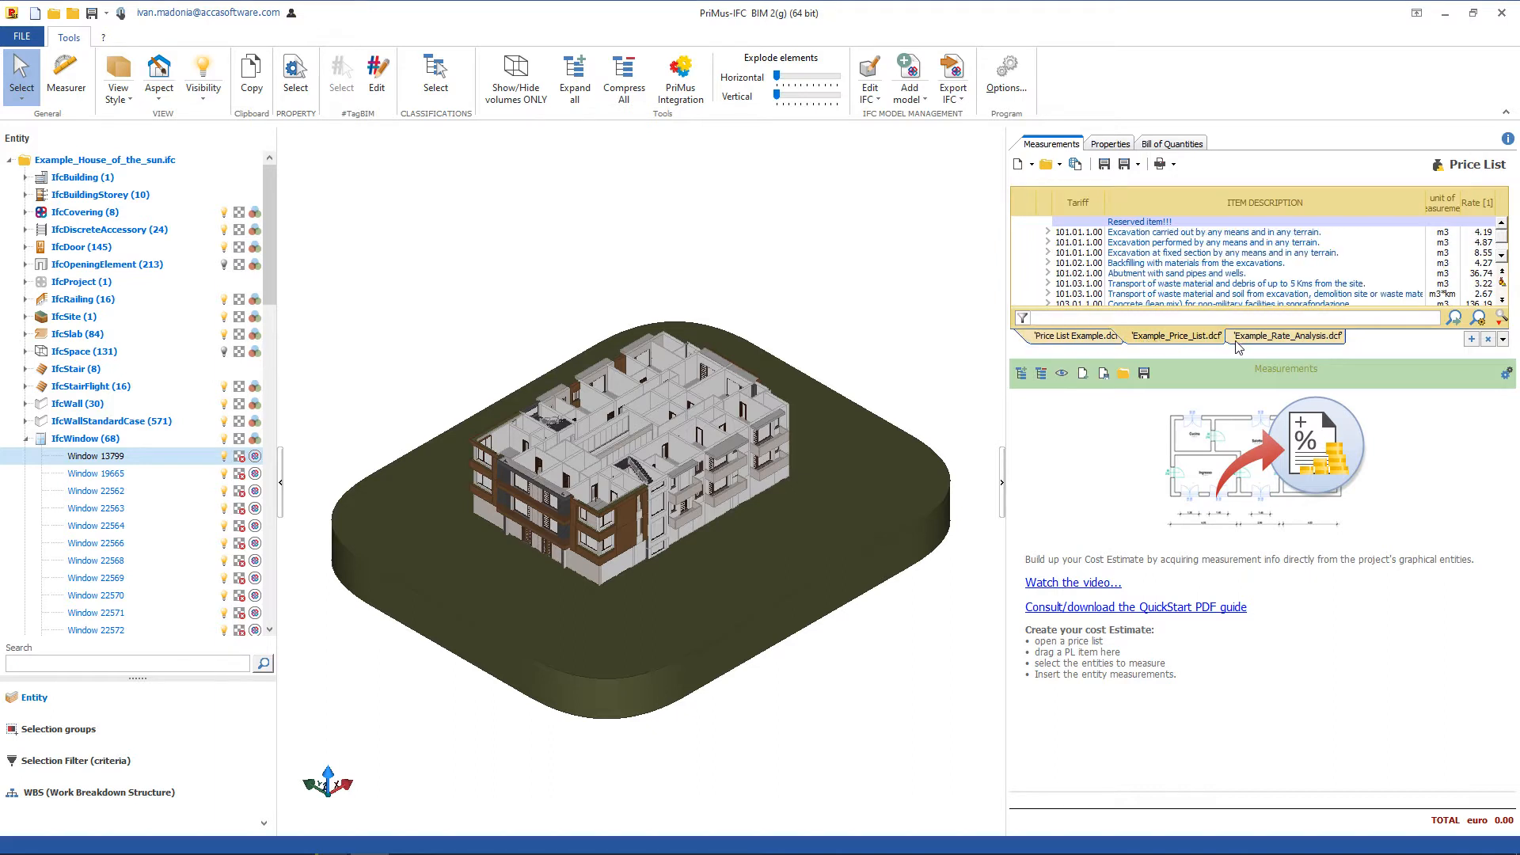
Search Price List Example.dcf for "partit" and add the hollow partition wall bricks item to the measurements
click(1236, 343)
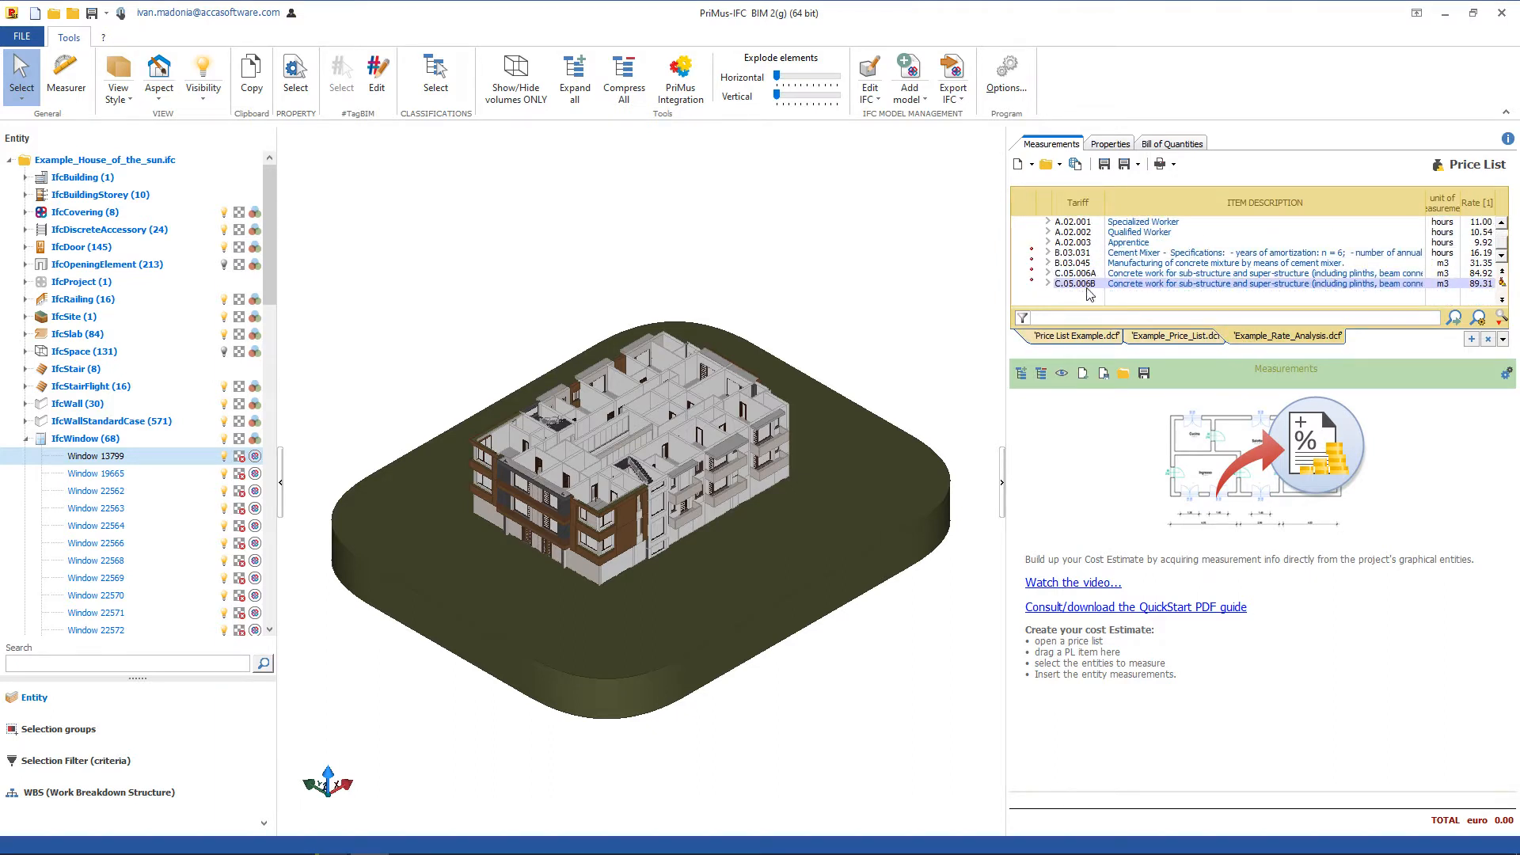
click(1102, 336)
click(1093, 317)
text(par)
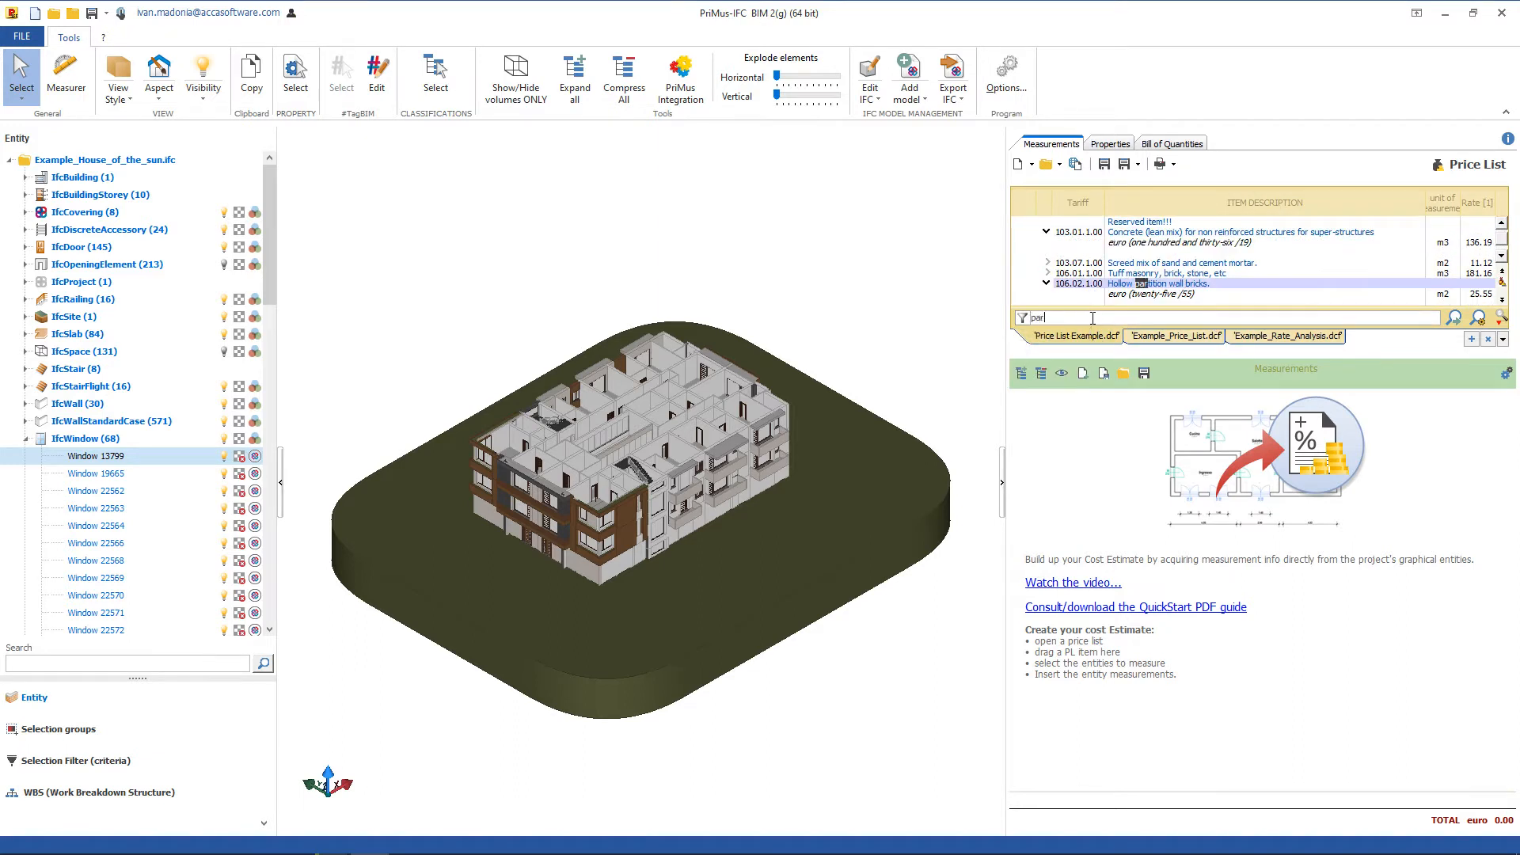
text(tit)
drag(1263, 282, 1195, 434)
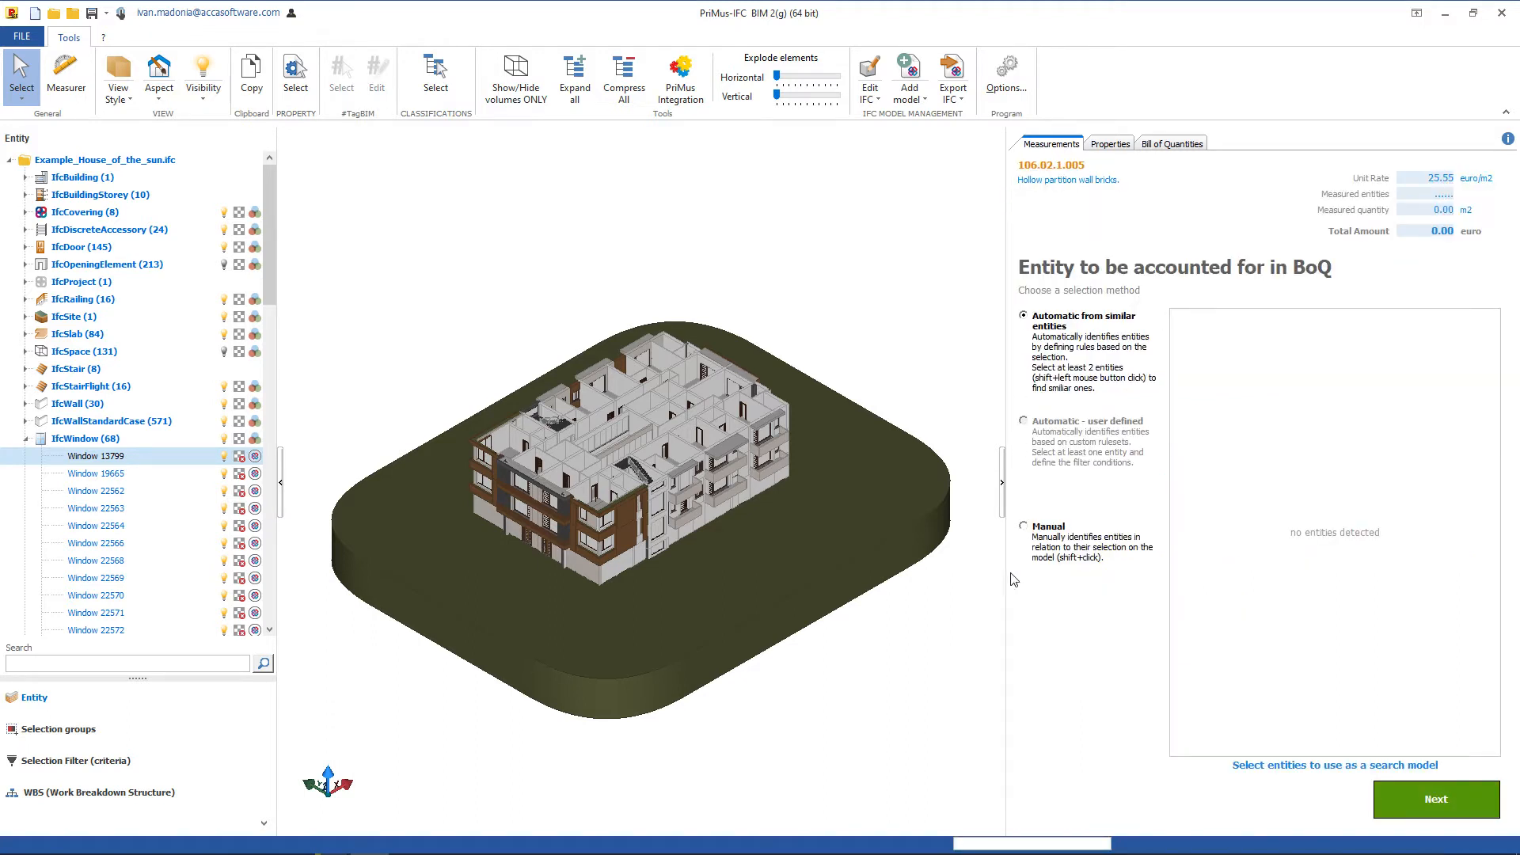
Select two interior partition walls on the building's upper floor as samples for automatically detecting similar entities
scroll(672, 383, up, 3)
click(682, 413)
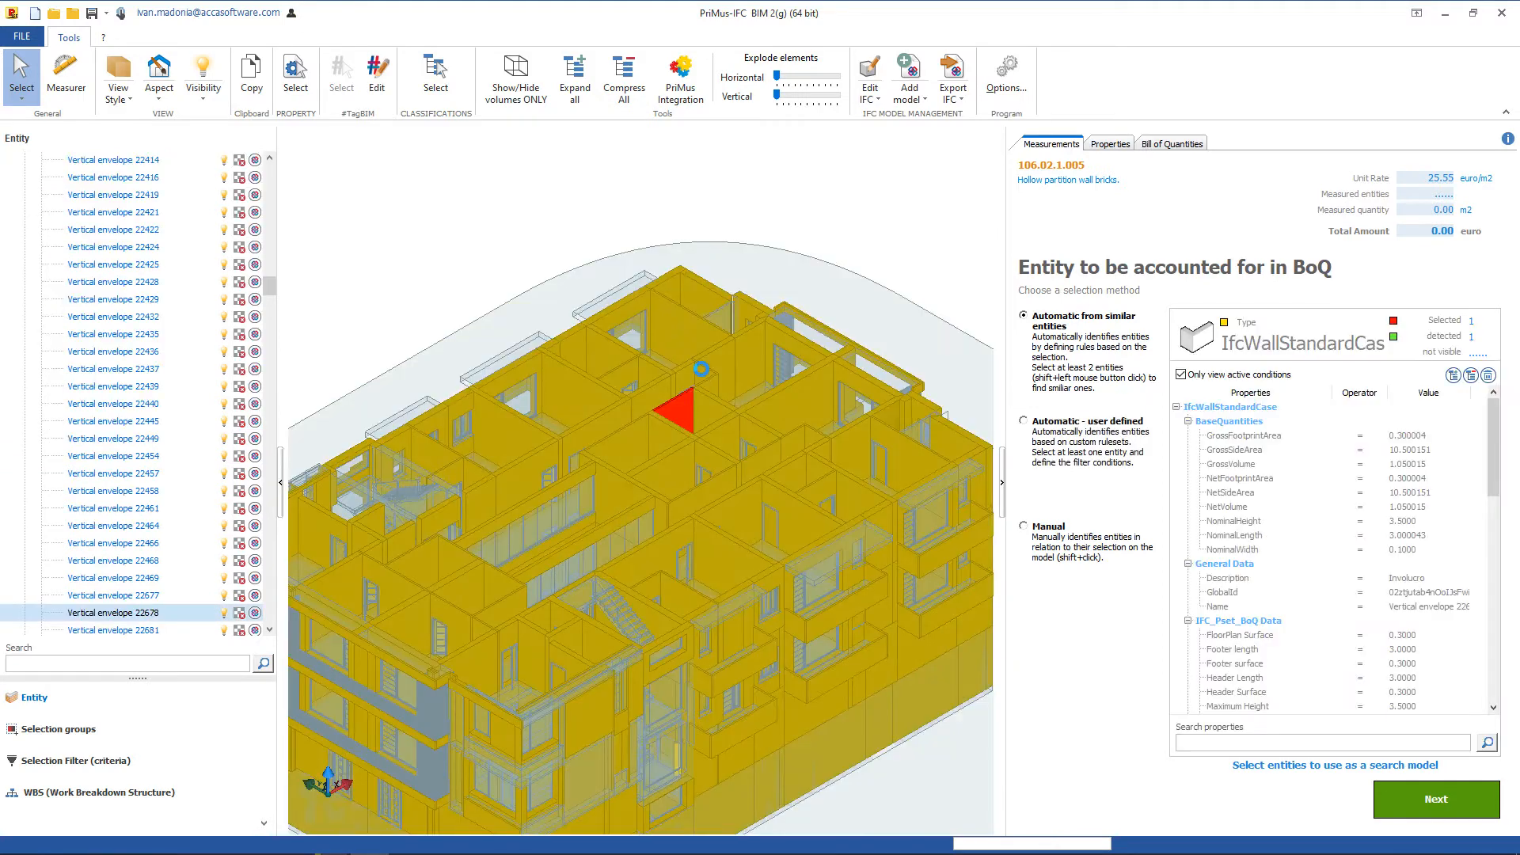
shift+click(700, 373)
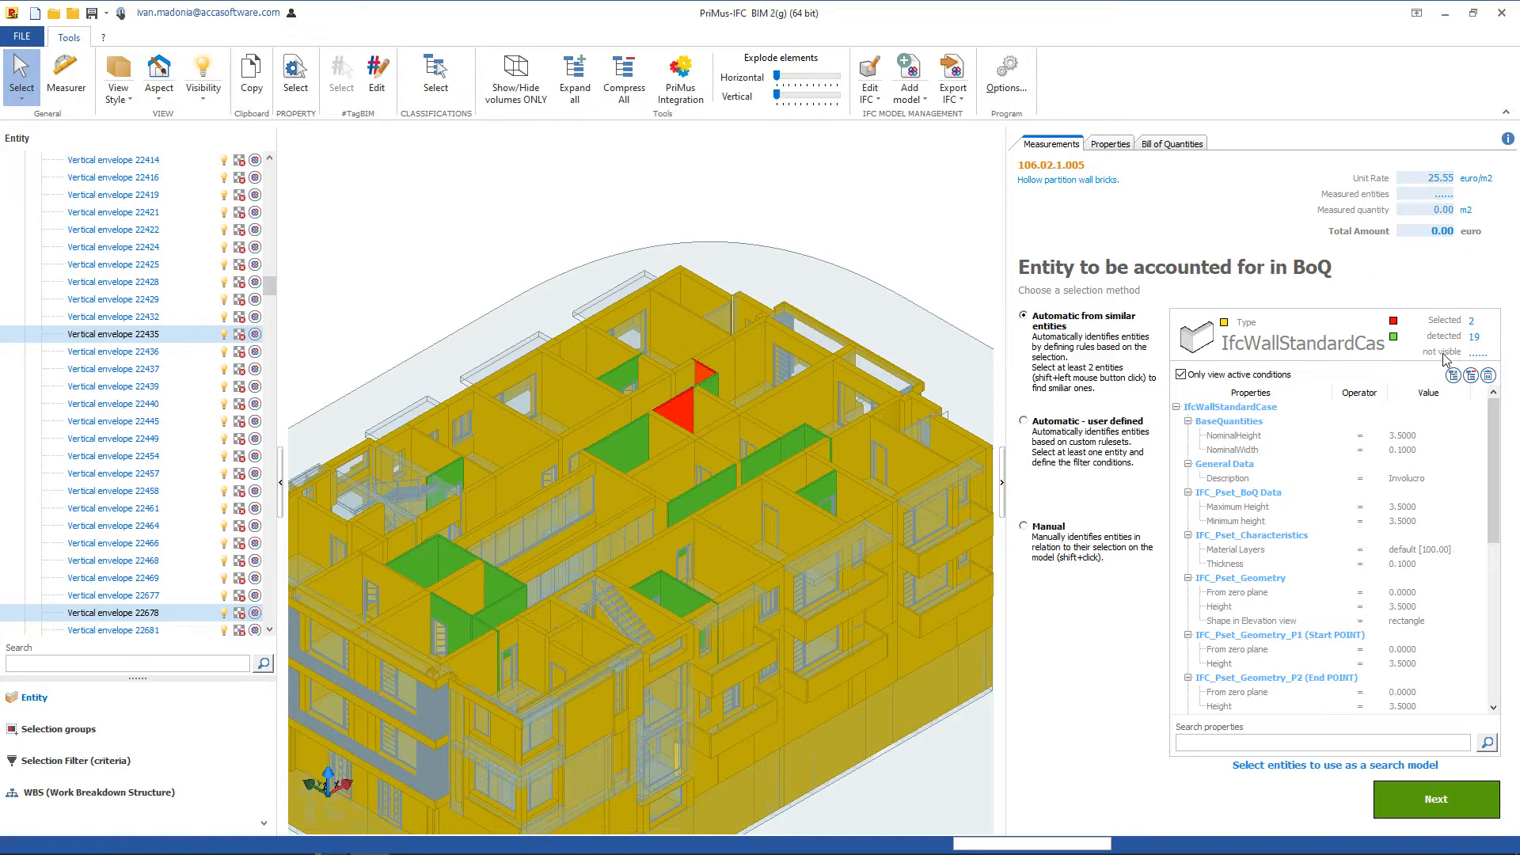
Filter the IfcWallStandardCase entities by Material Layers default [100.00] and accept the selection for the measurement rule
click(1489, 375)
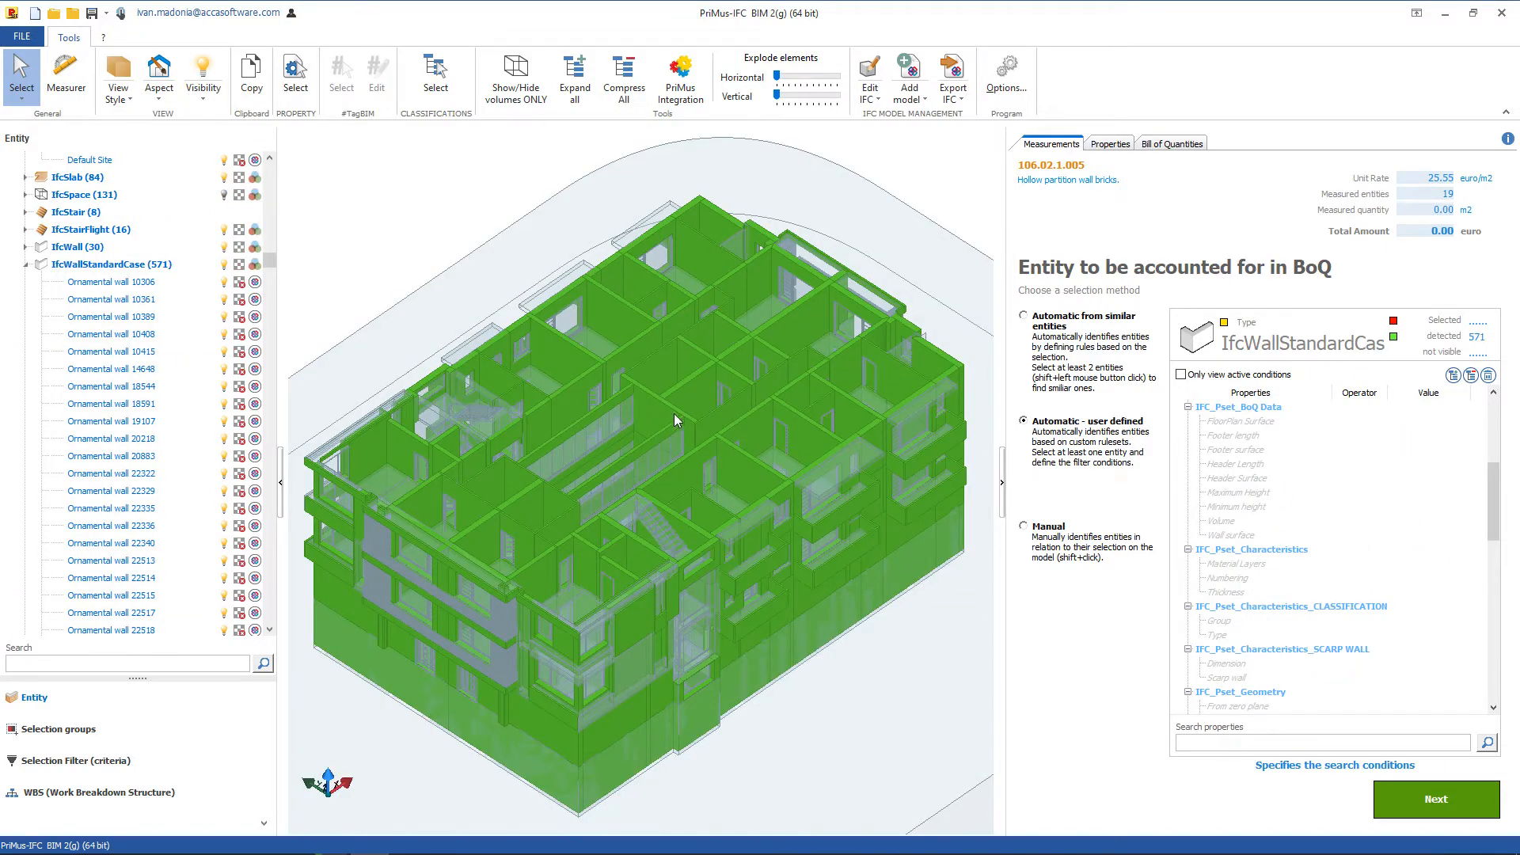
click(1278, 565)
click(1362, 566)
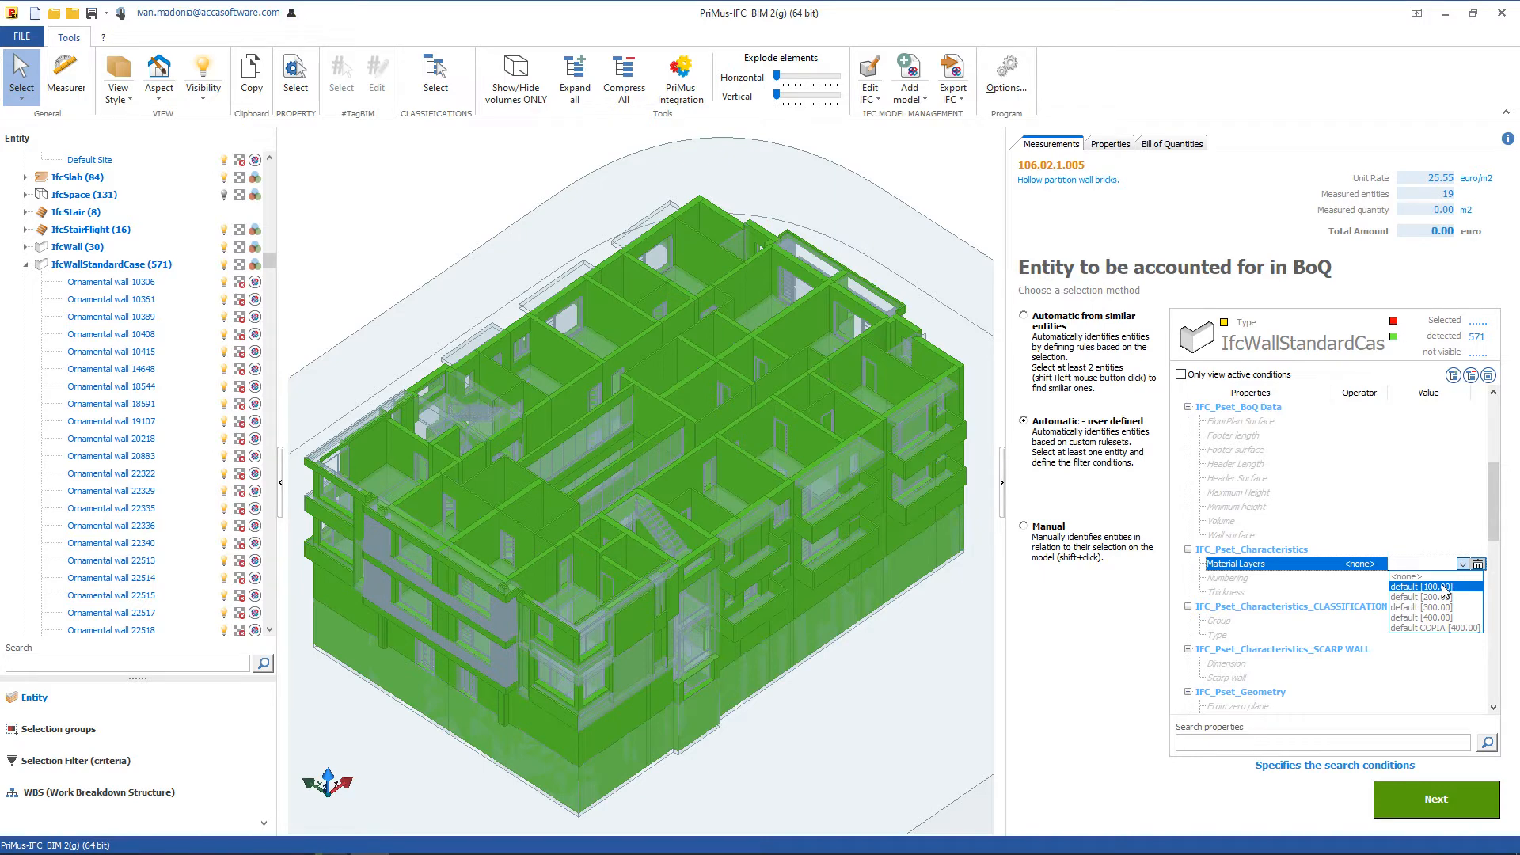
click(1442, 587)
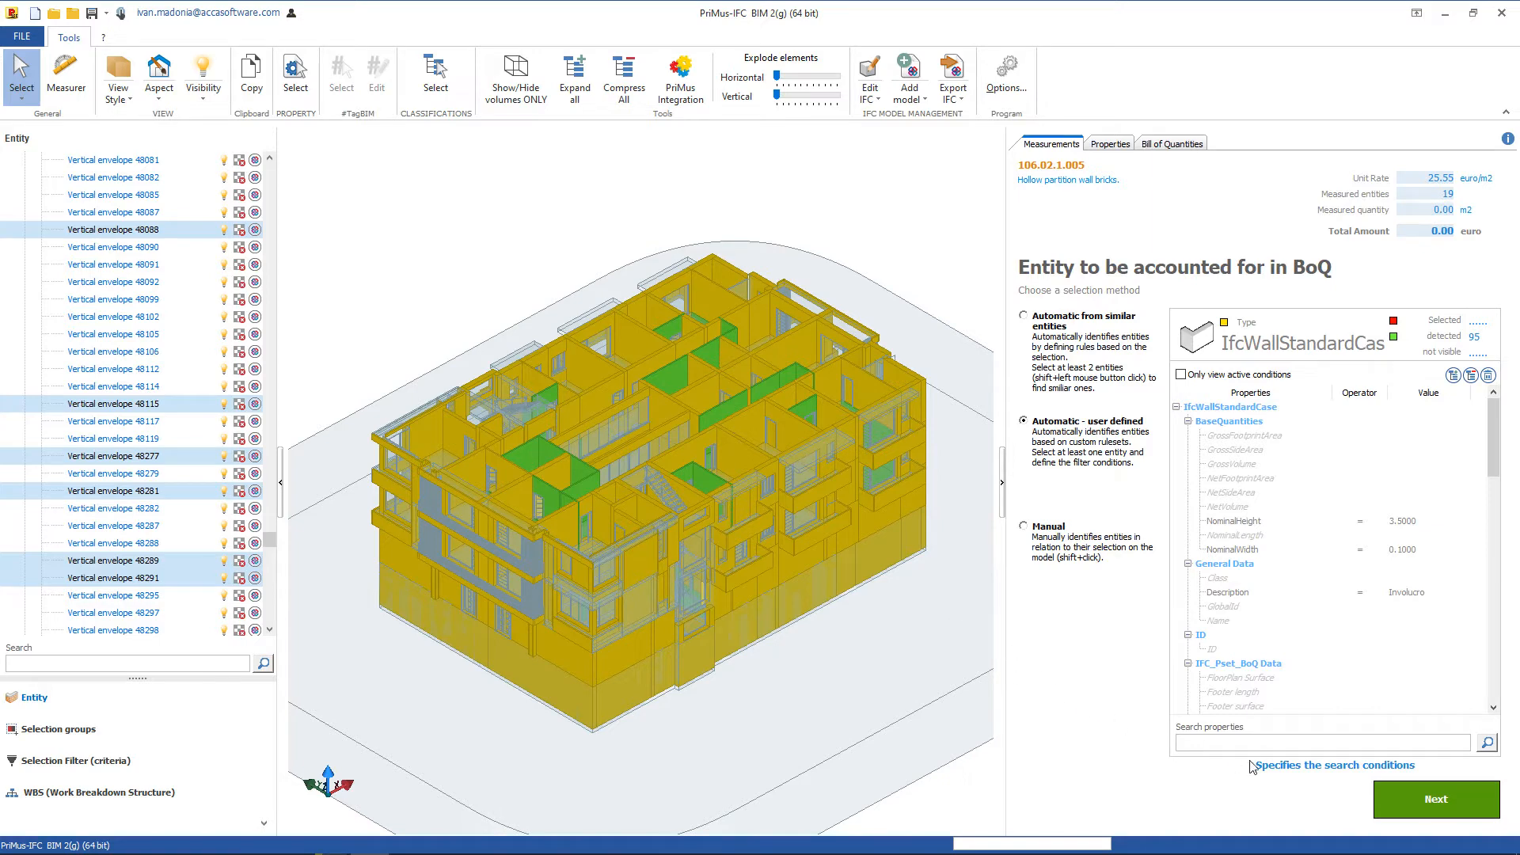
click(1422, 798)
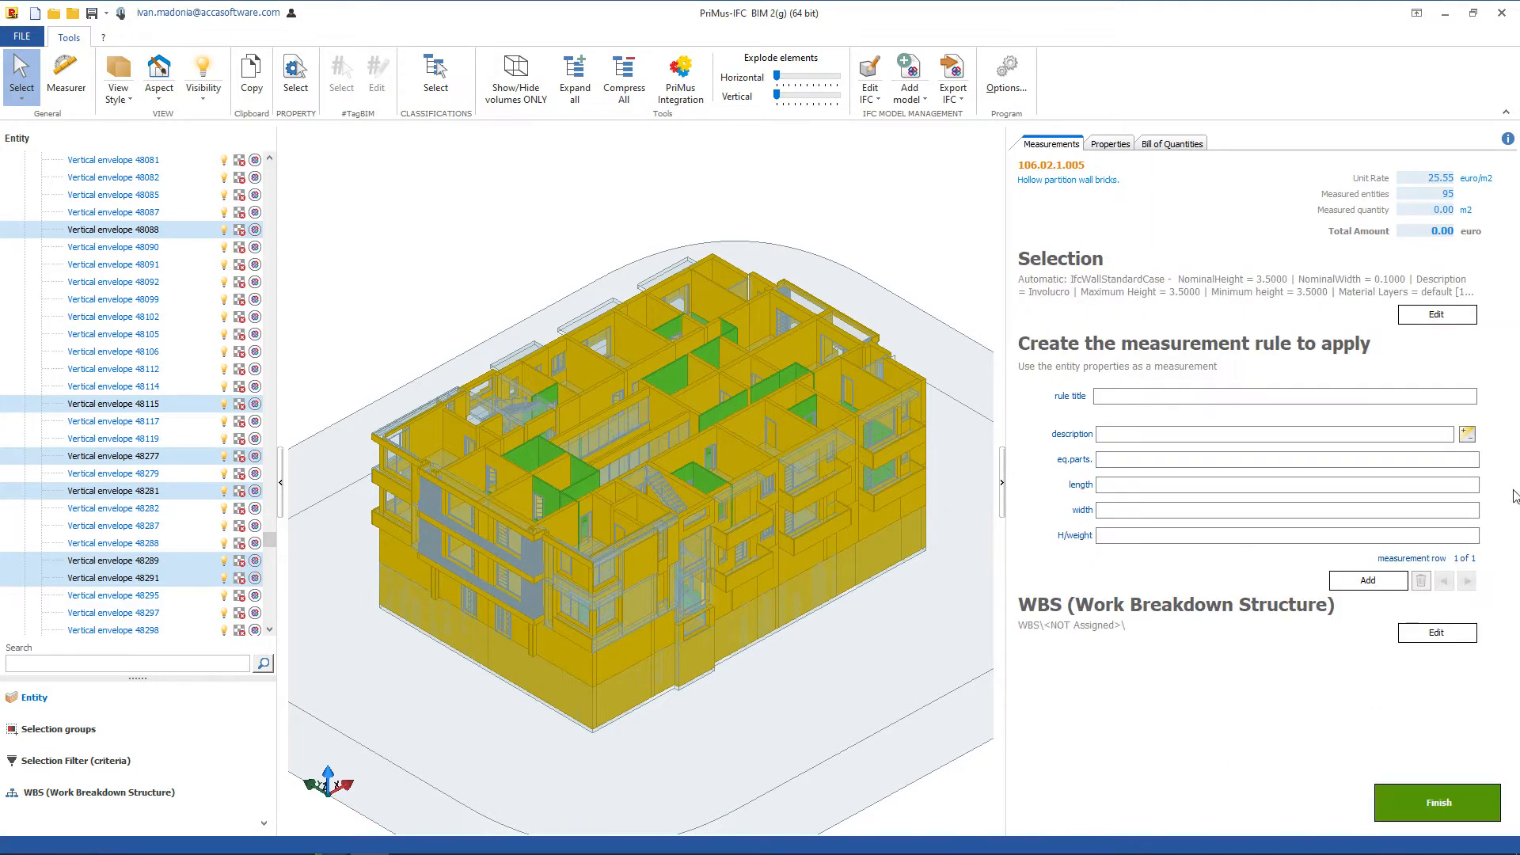
Title the measurement rule "partition wall calculation" and set its description to "partition wall" followed by the ID variable
click(1170, 394)
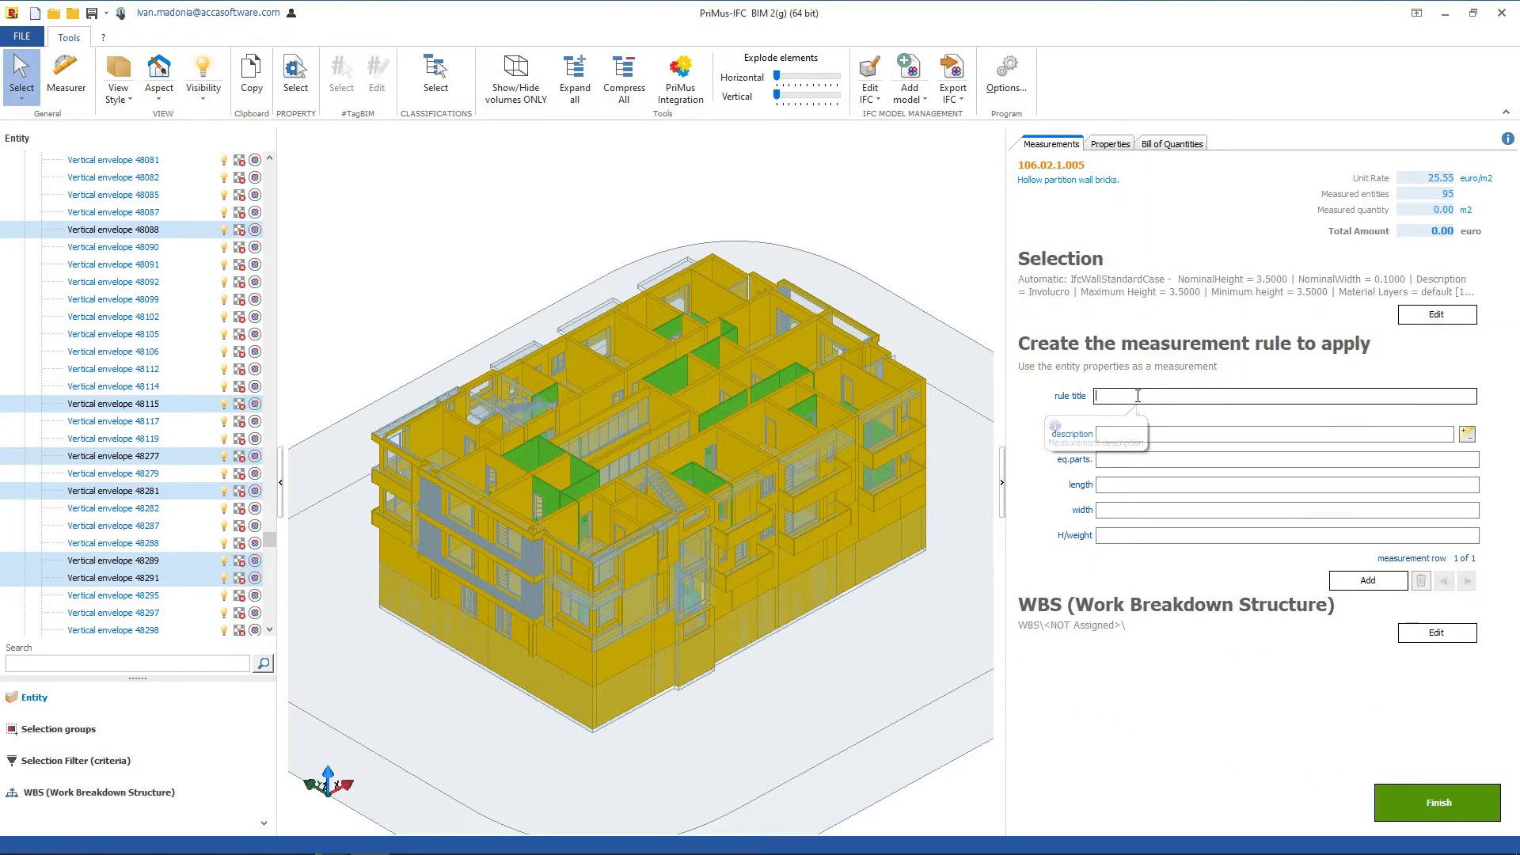
text(partition wall calculation)
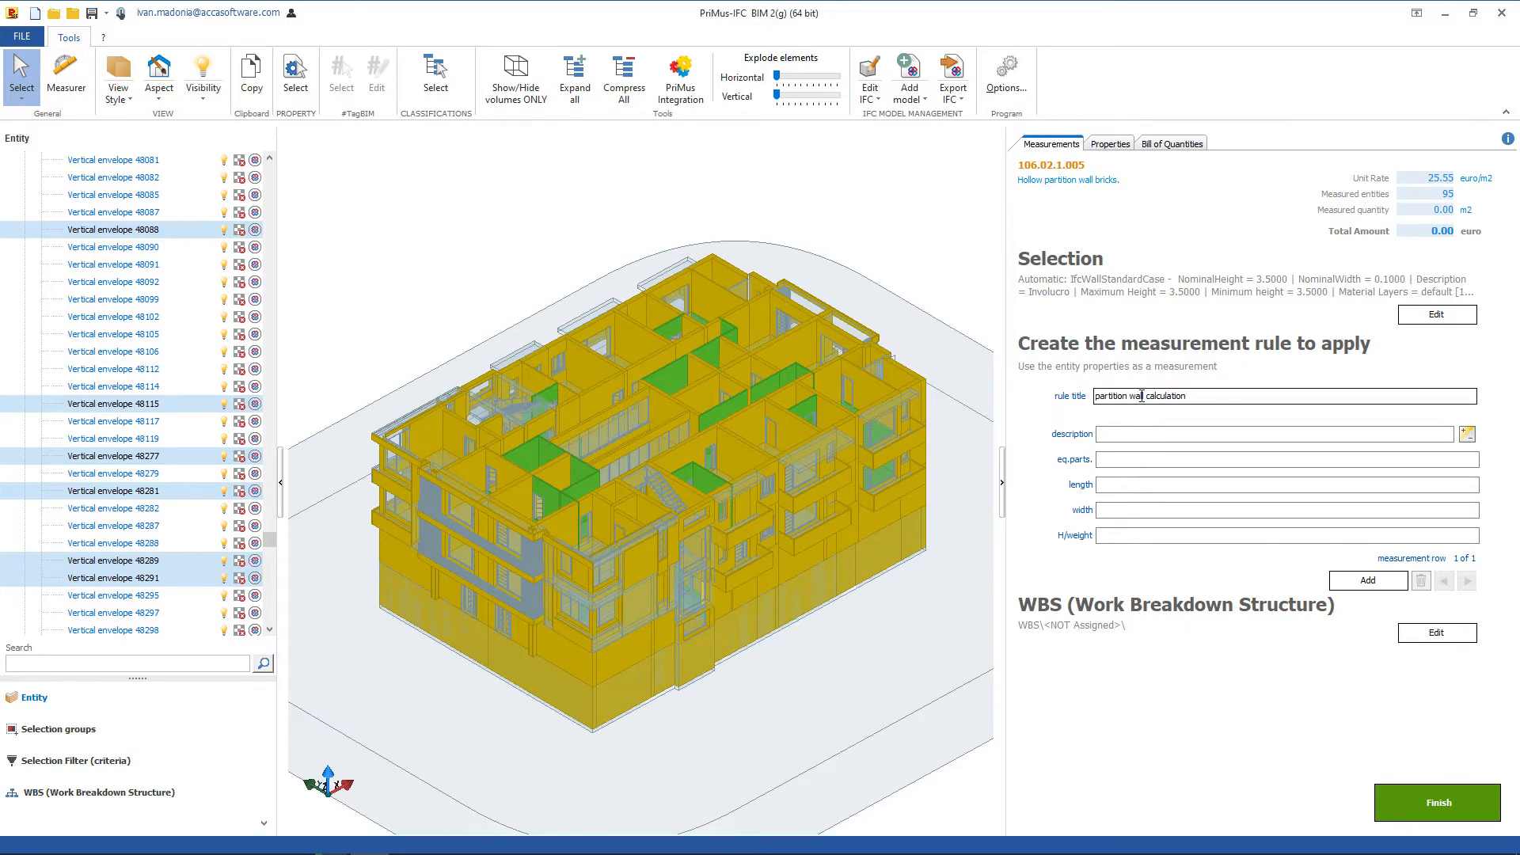
click(1103, 434)
text(partition wall)
click(1150, 465)
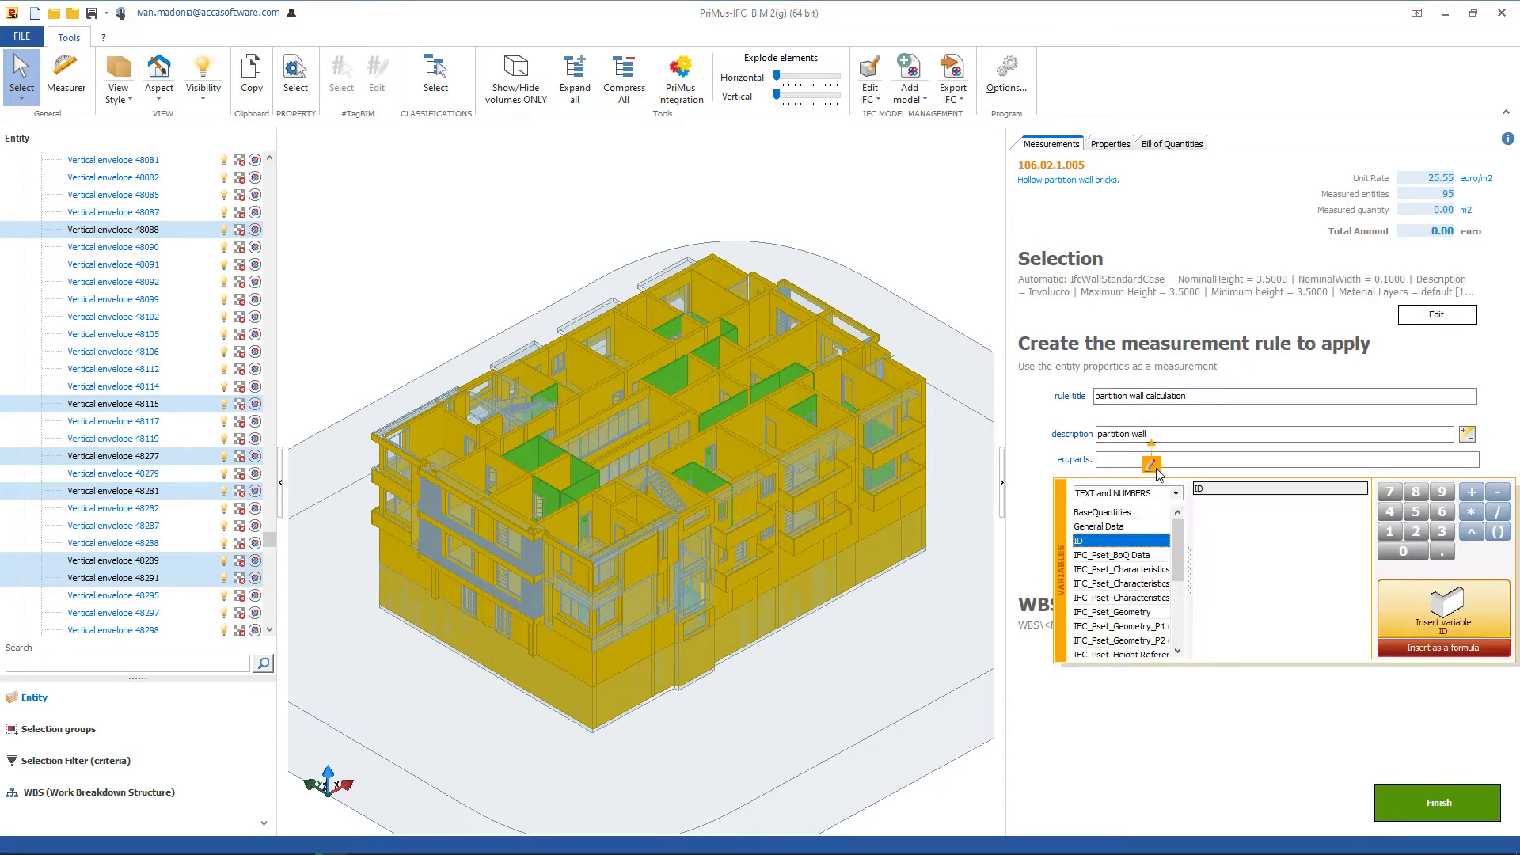
double_click(1132, 489)
click(1152, 489)
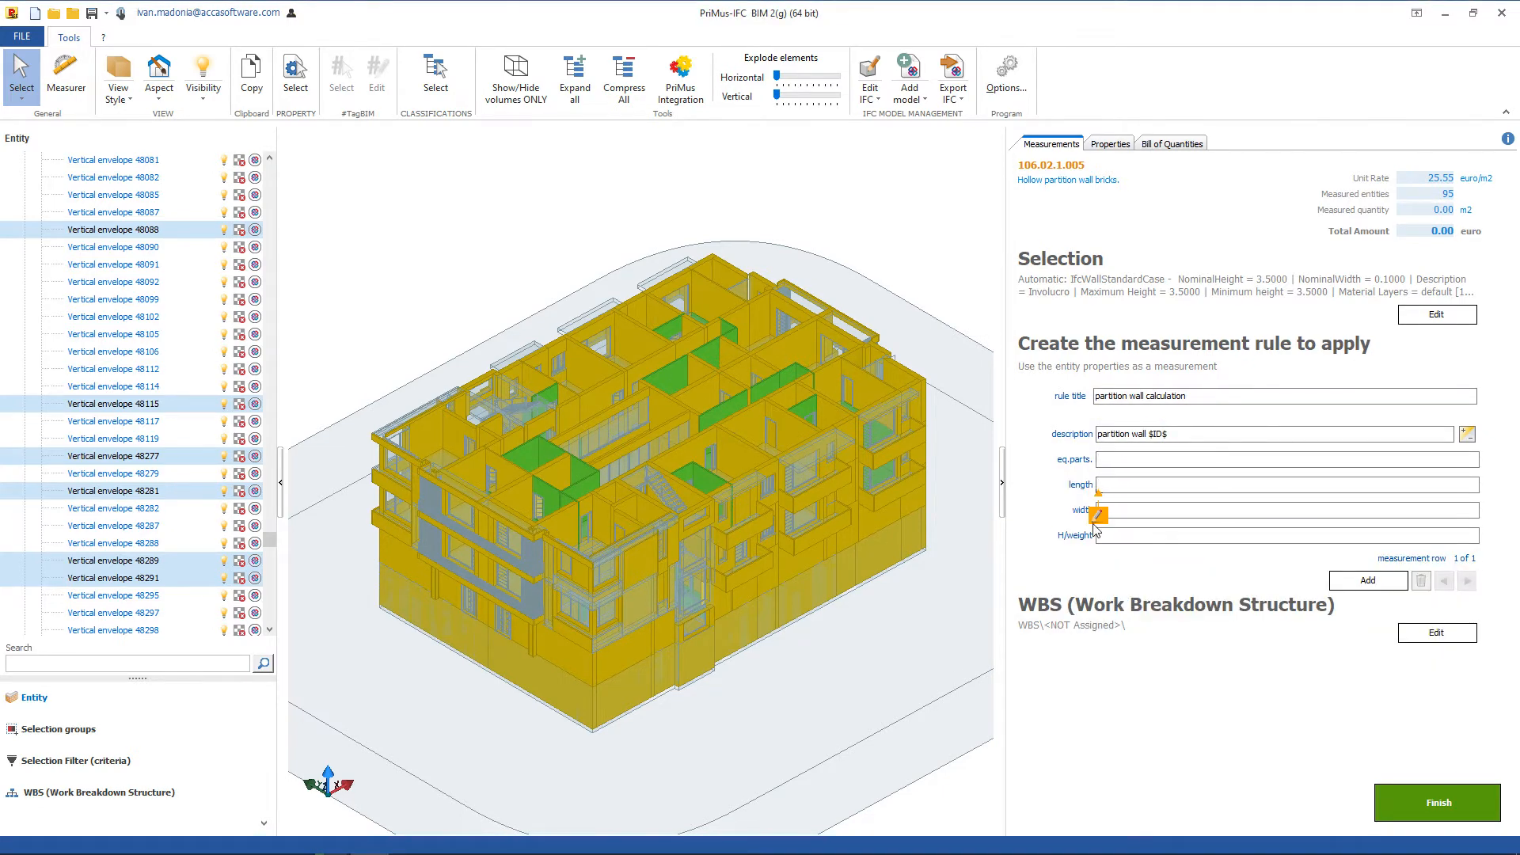
Assign the NominalLength variable to the rule's length and NominalHeight to its H/weight, and finish the measurement
click(1098, 515)
double_click(1280, 642)
click(1130, 534)
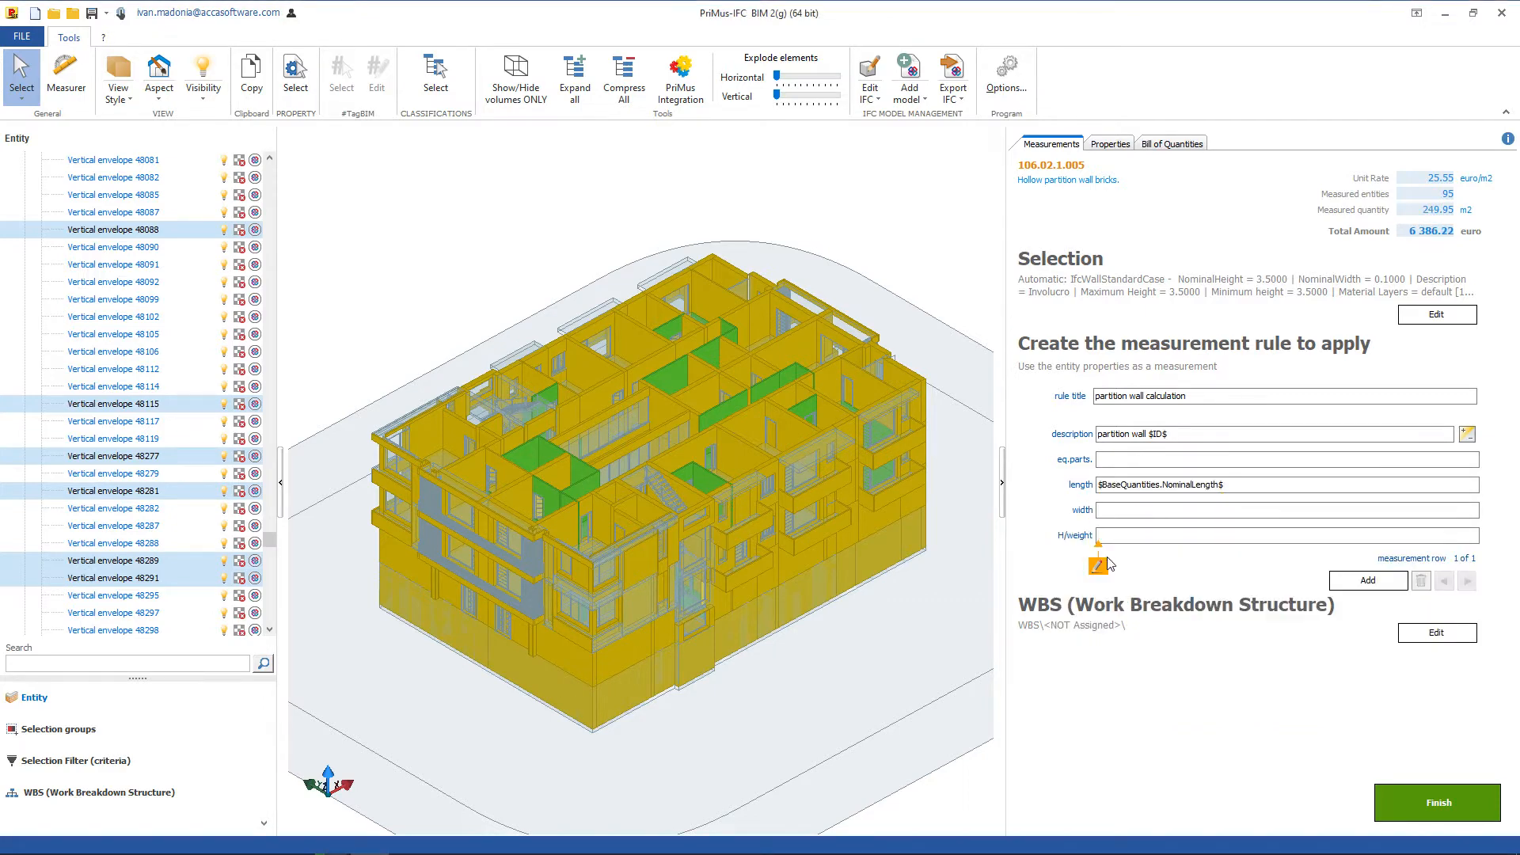
click(1110, 564)
double_click(1253, 677)
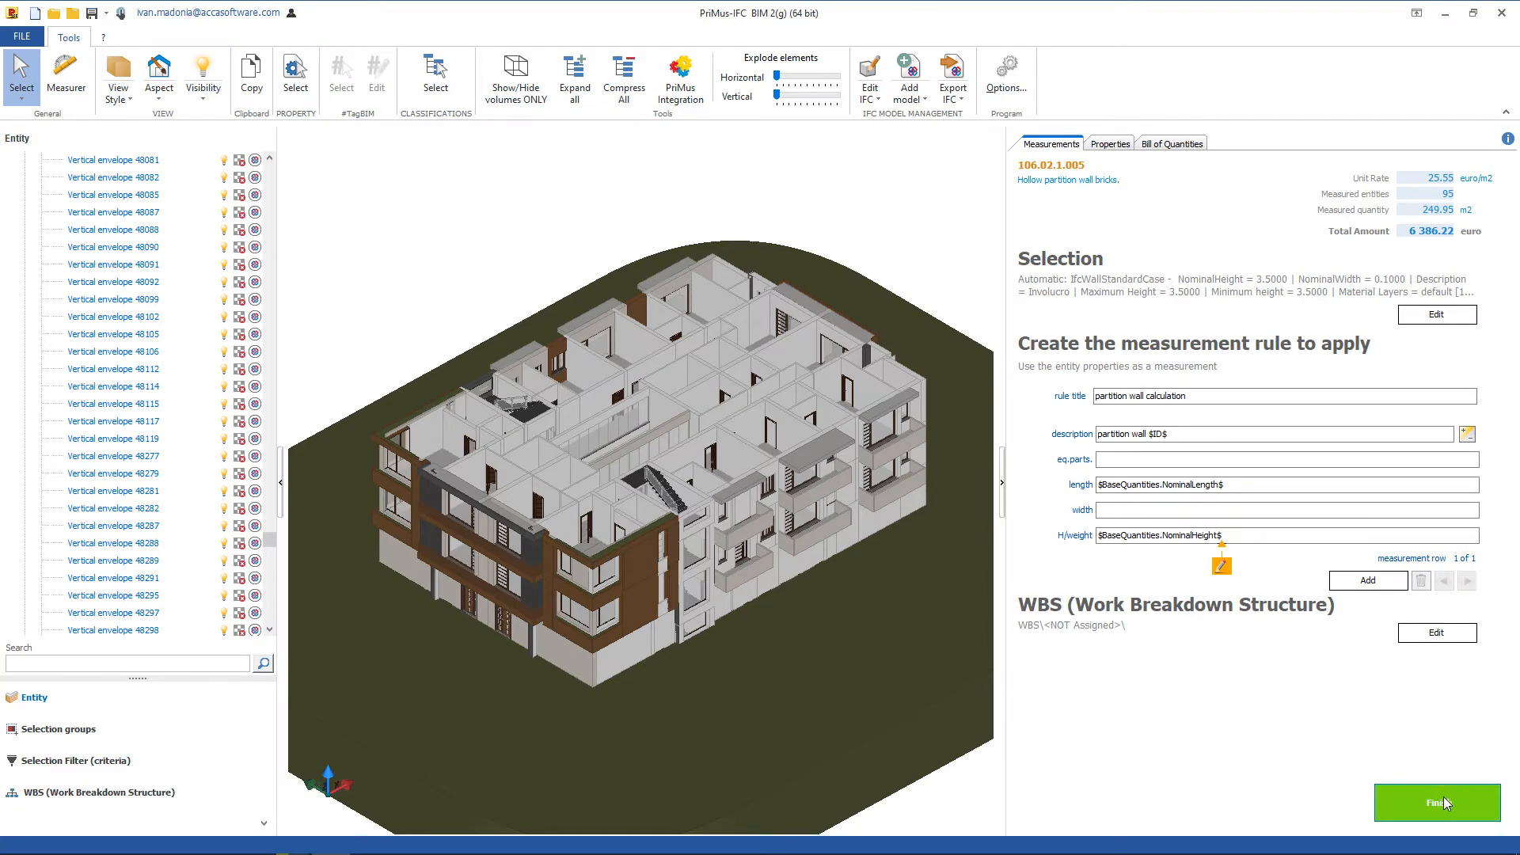
click(1442, 797)
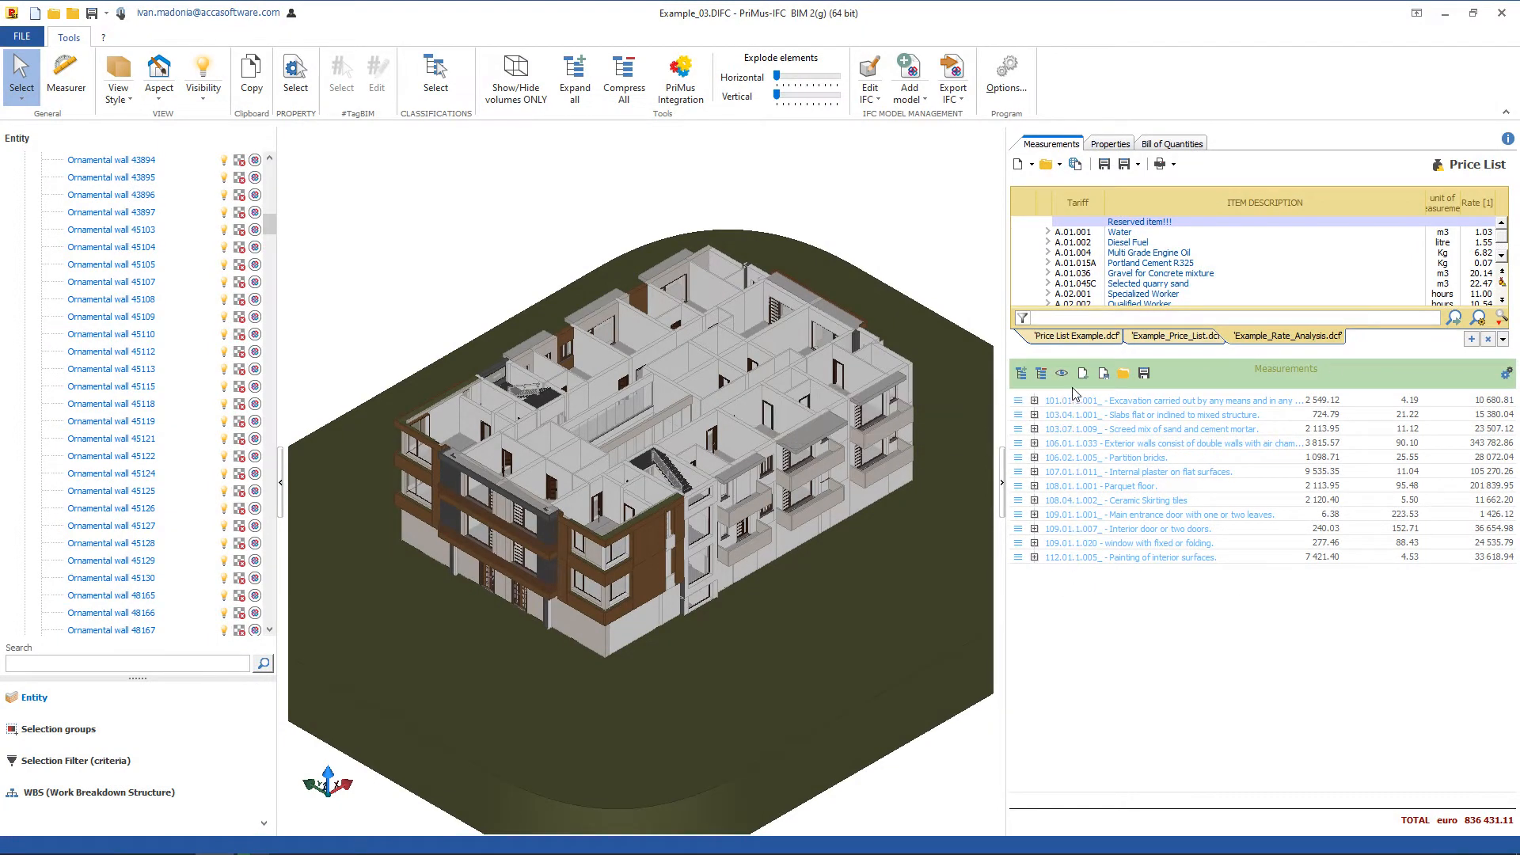
Save the measurements as a BoQ template named template_01 and clear the item selection
right_click(1149, 402)
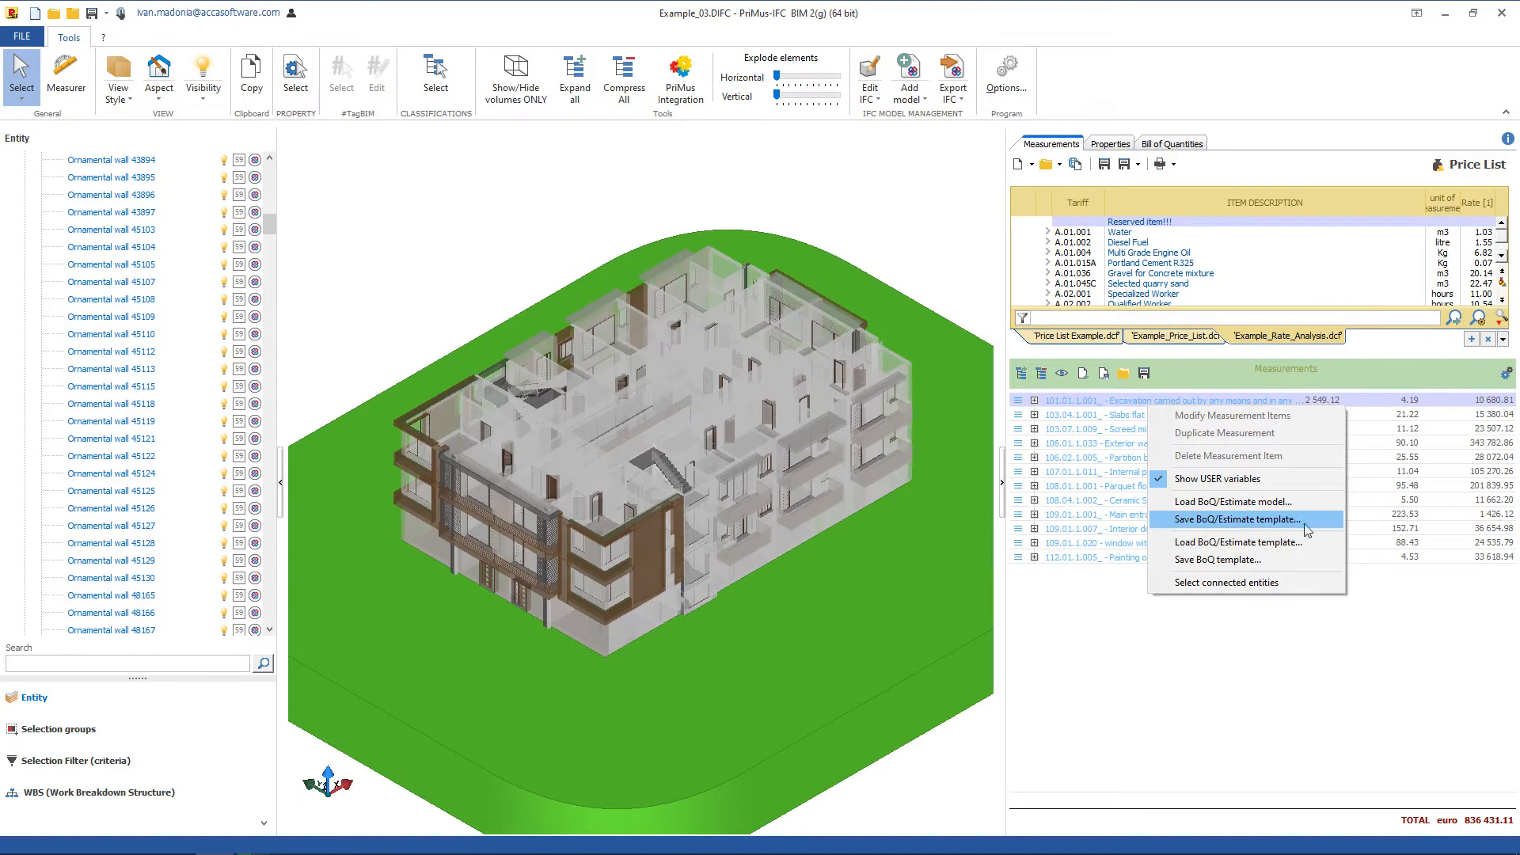
key(Escape)
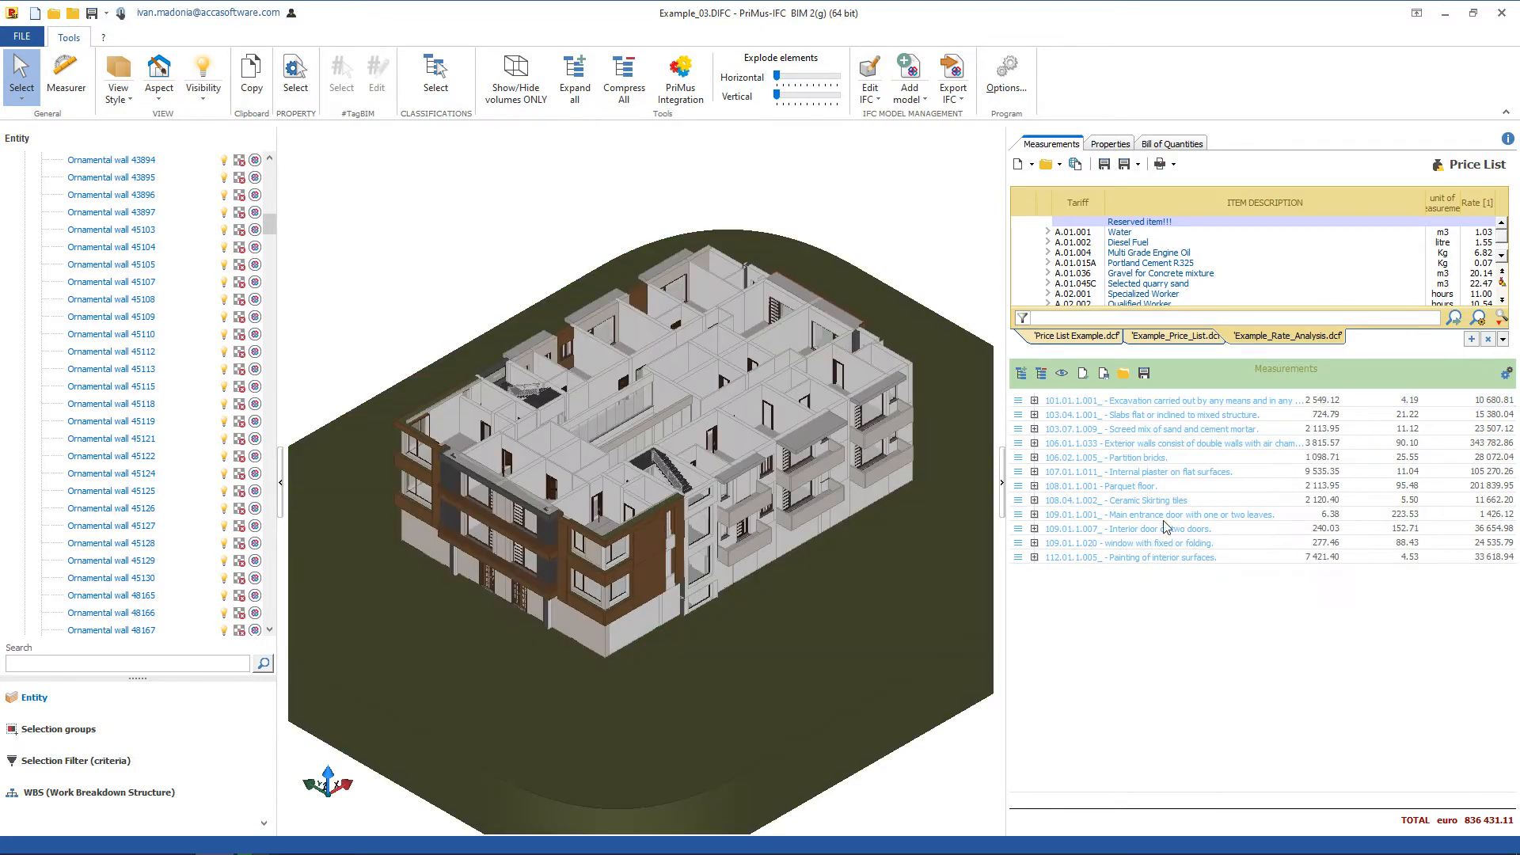
right_click(1164, 515)
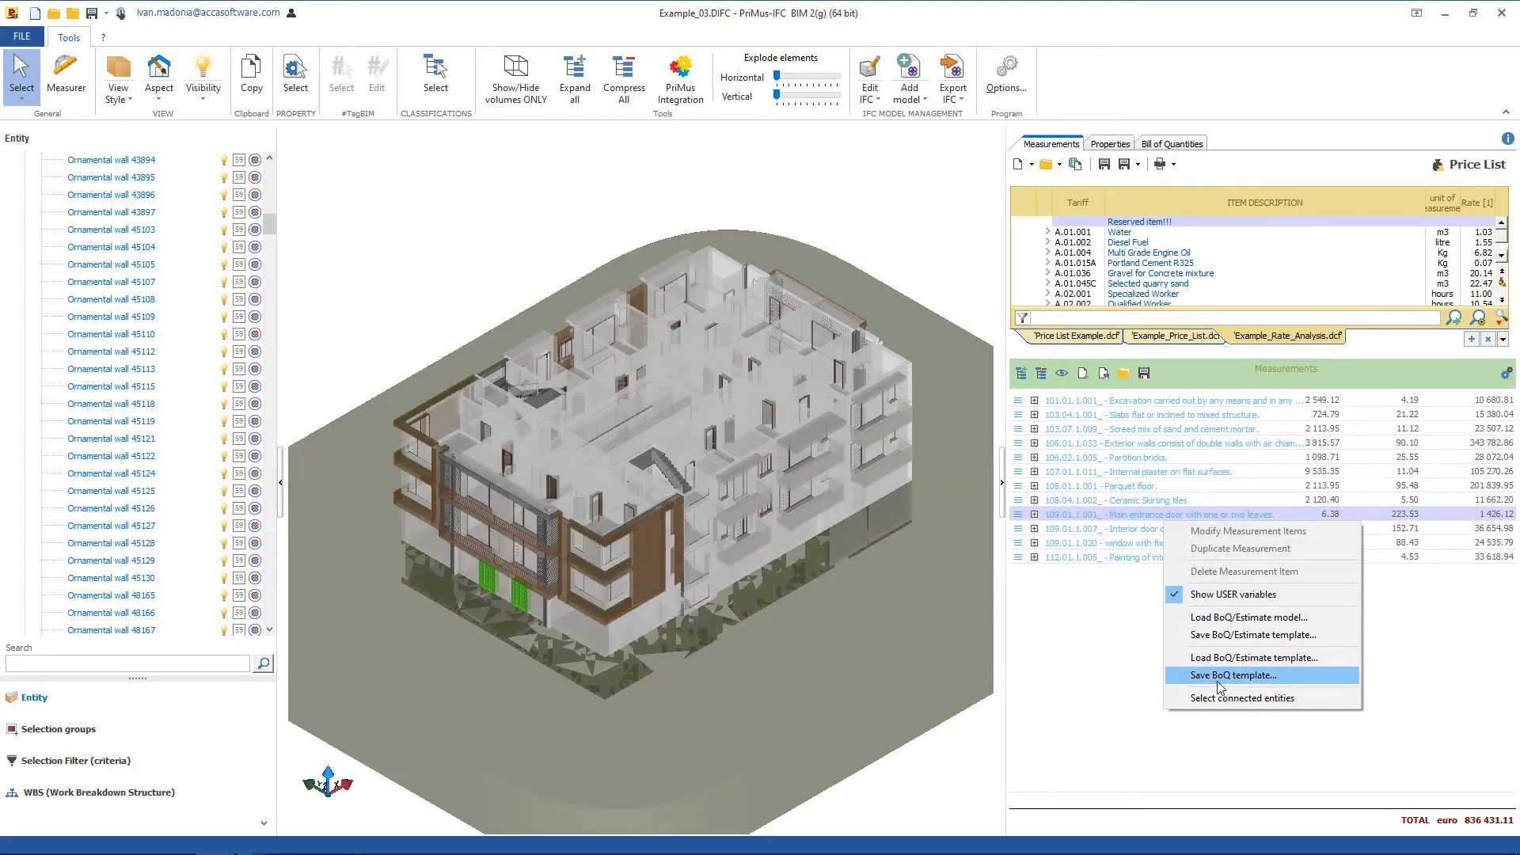
click(1304, 675)
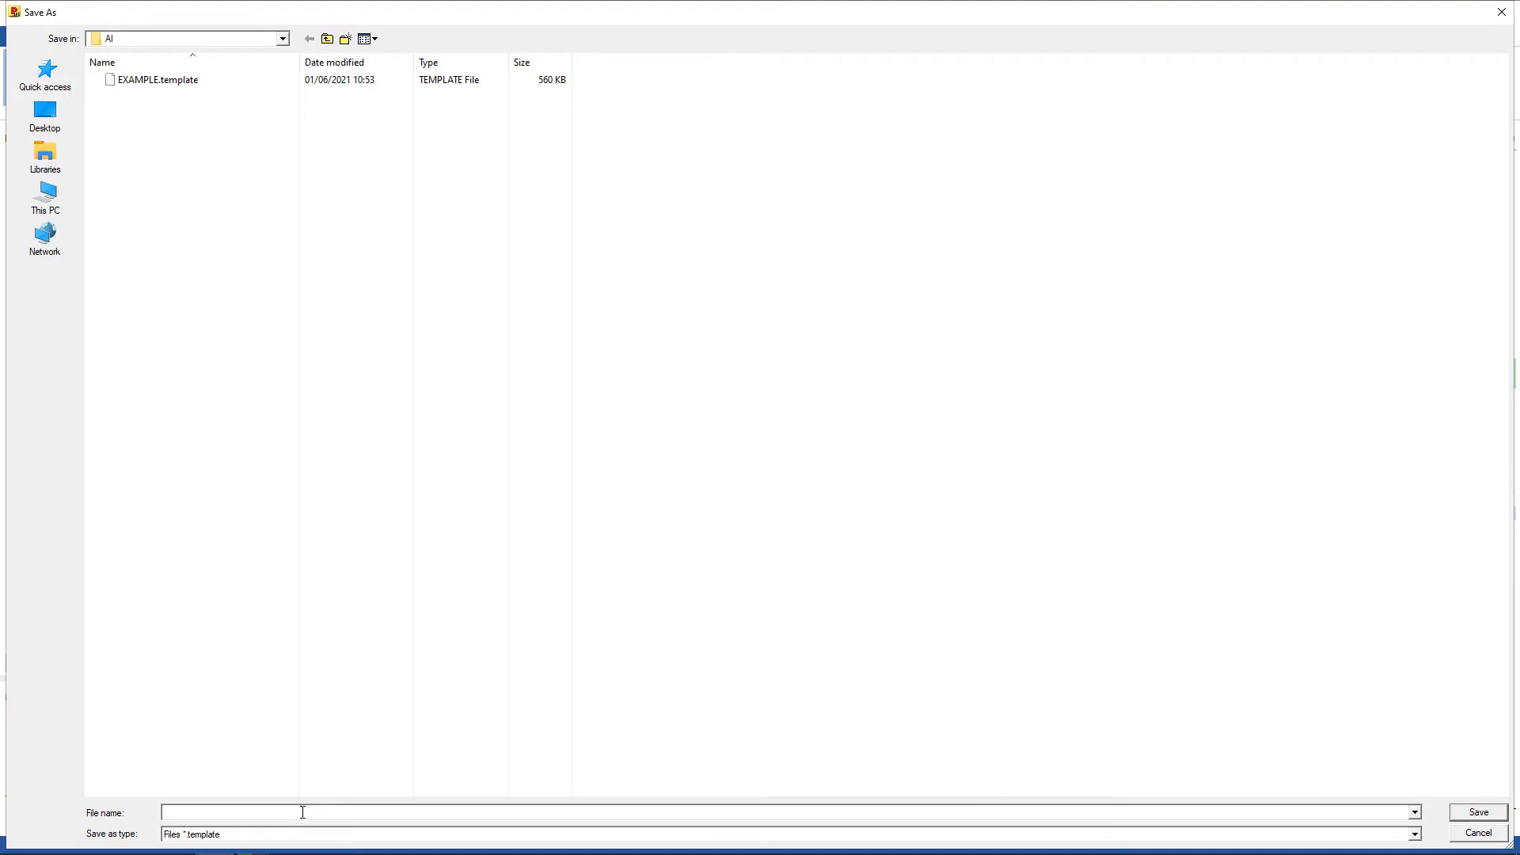
text(template_01)
click(1479, 812)
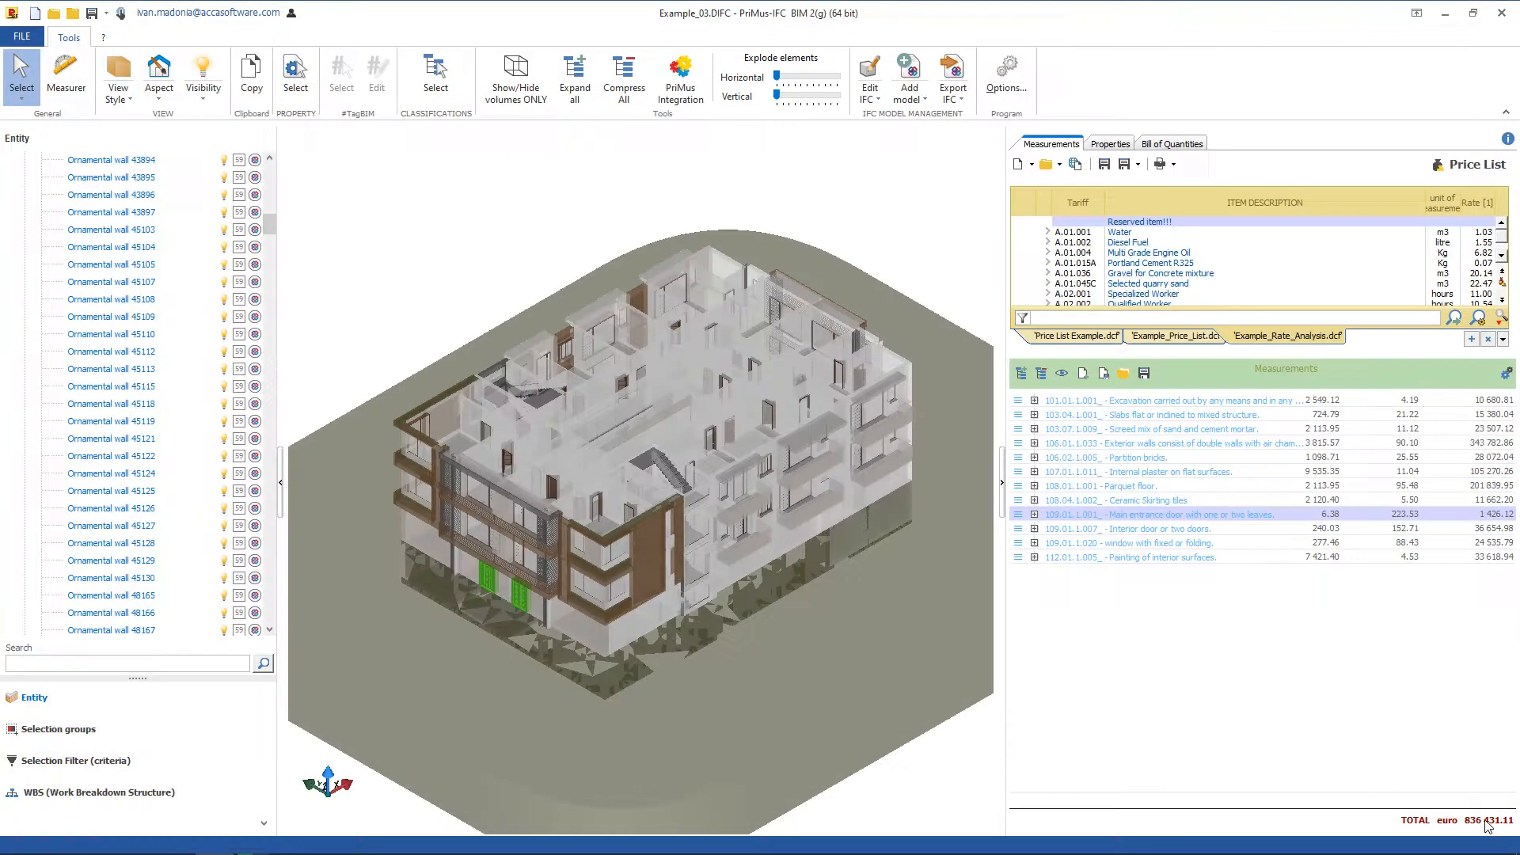
key(Return)
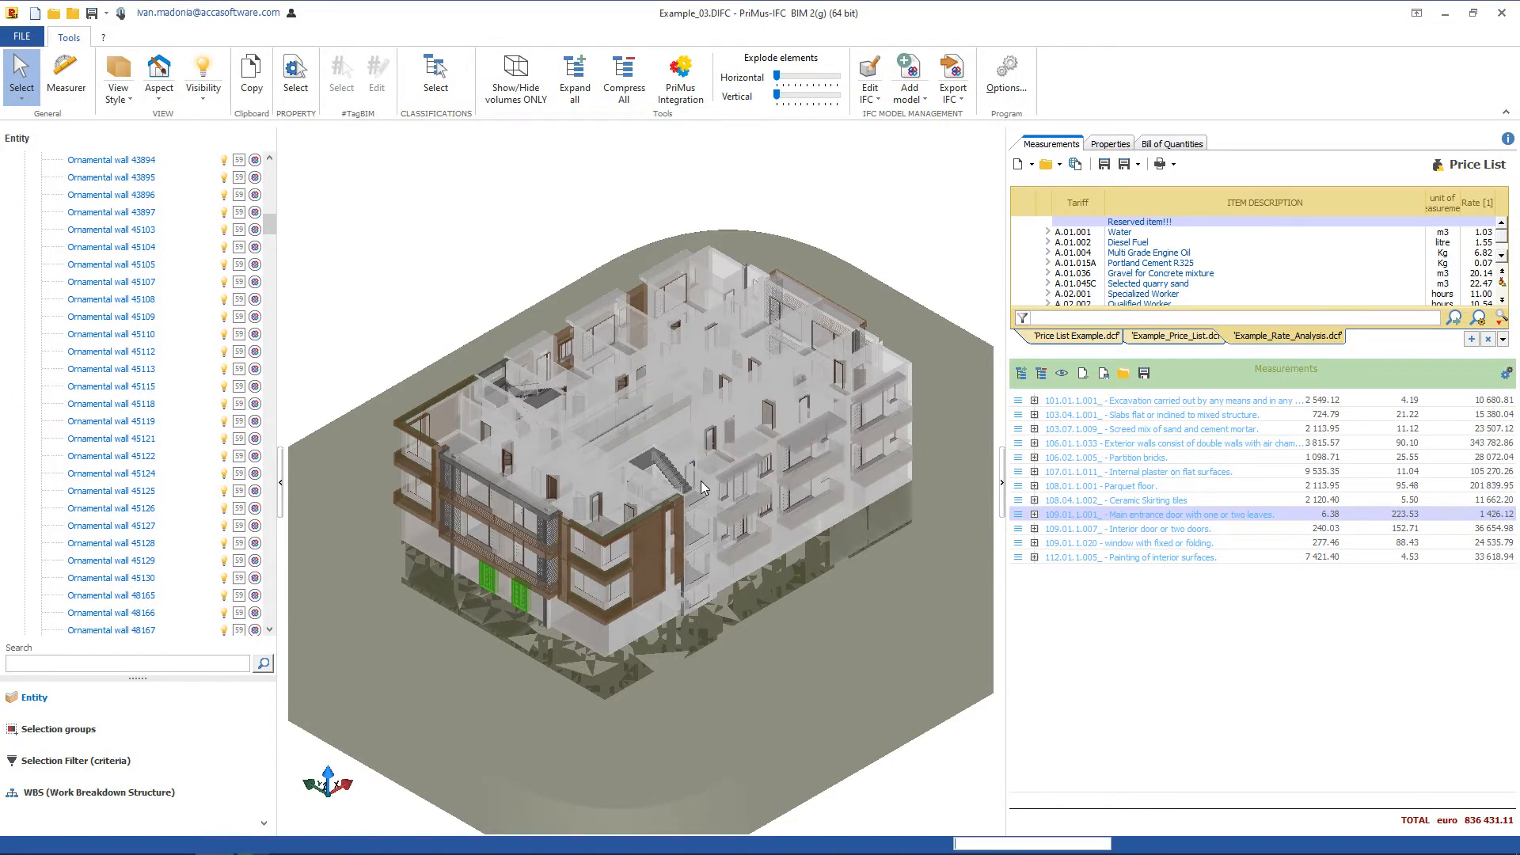
click(942, 316)
Update the Example_House_of_the_sun.ifc model with Example_House_of_the_sun_rev_1.ifc and accept the update report
click(869, 83)
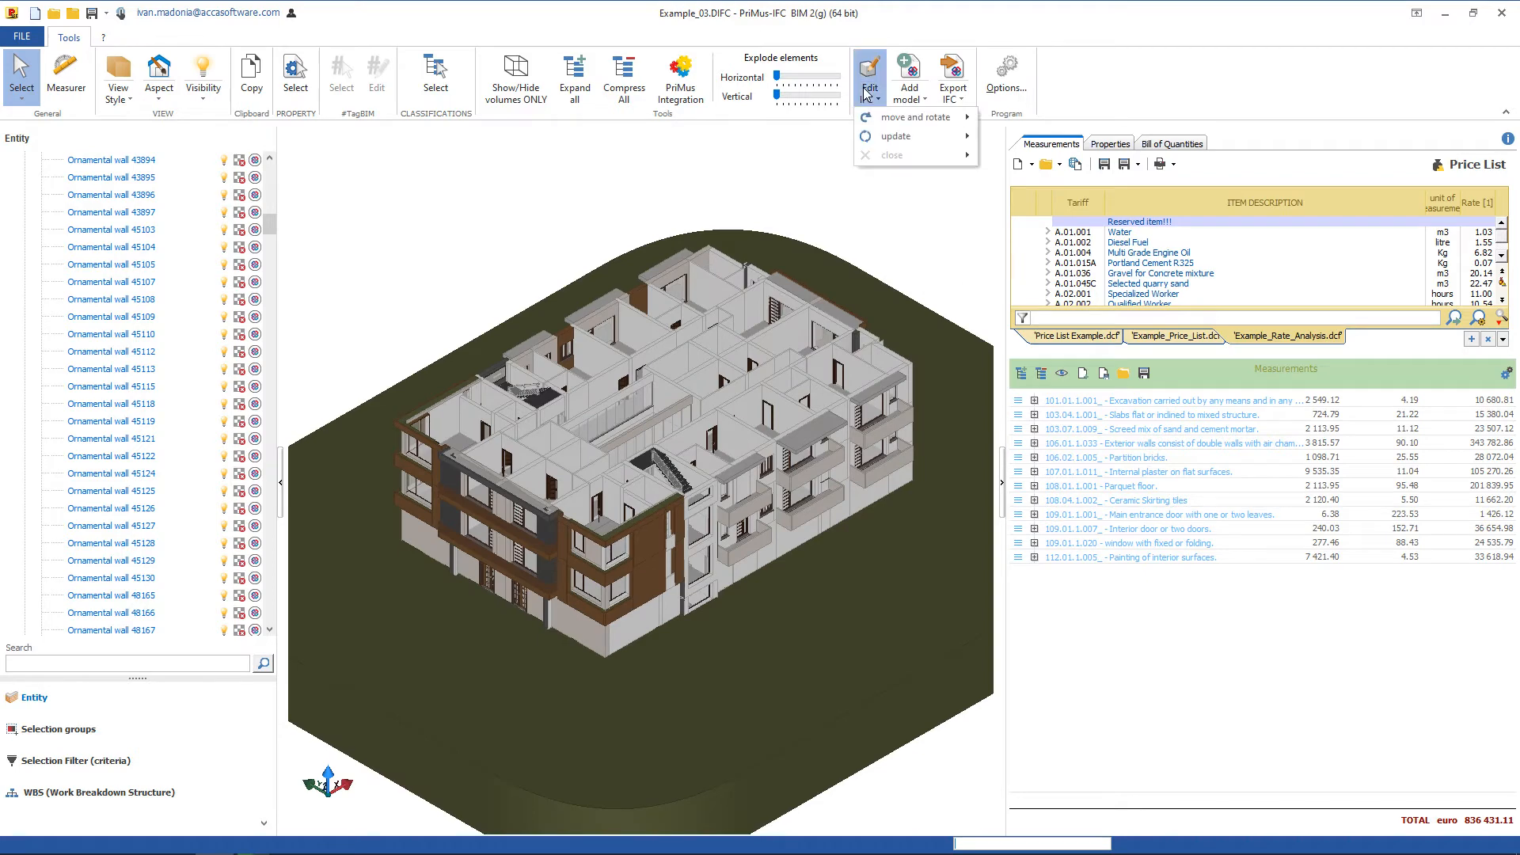
mouse_move(941, 147)
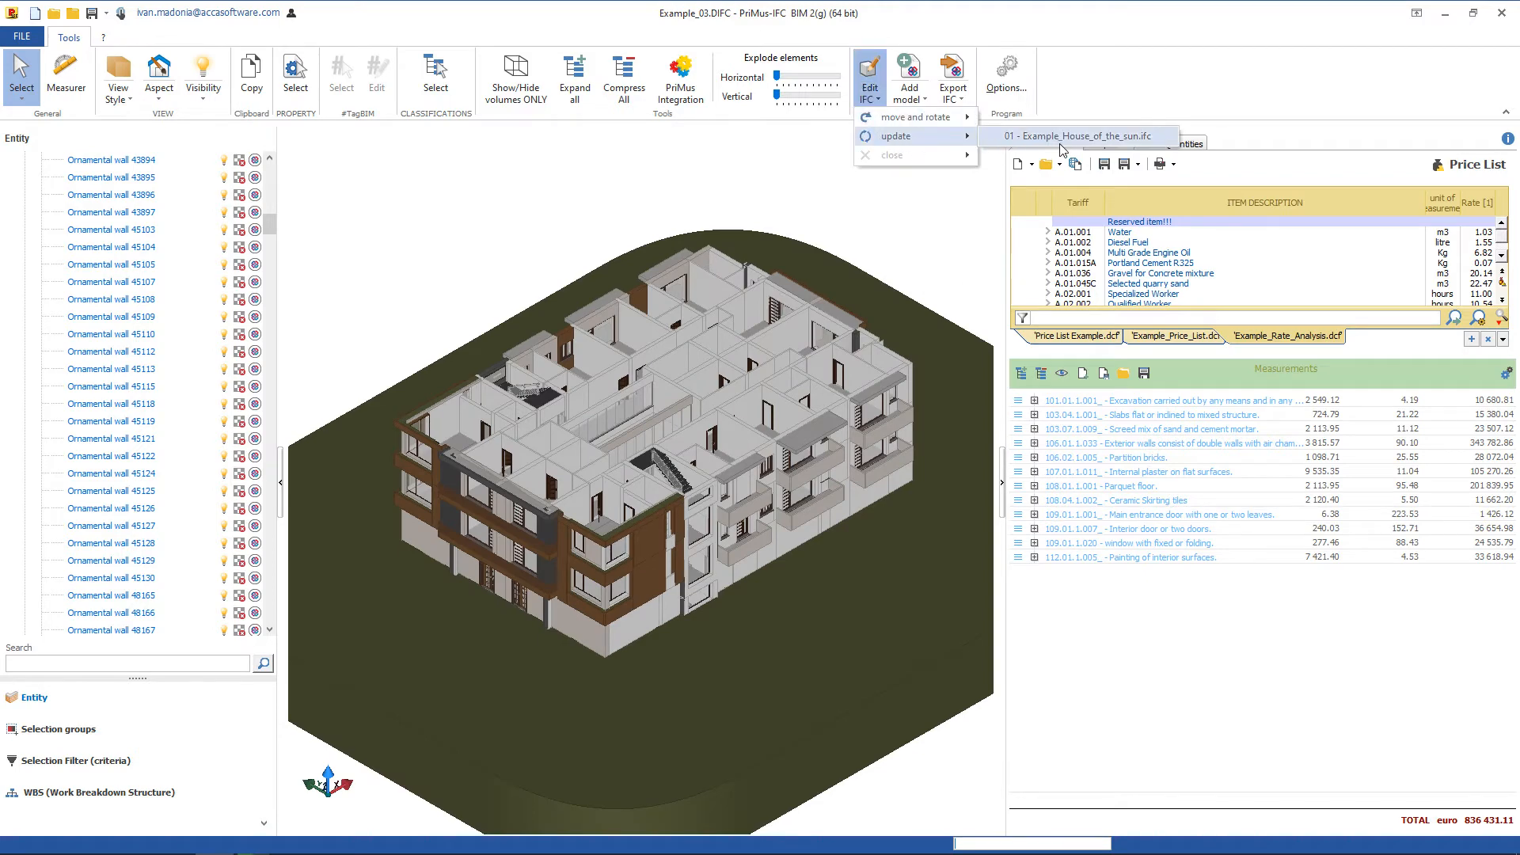
click(1097, 141)
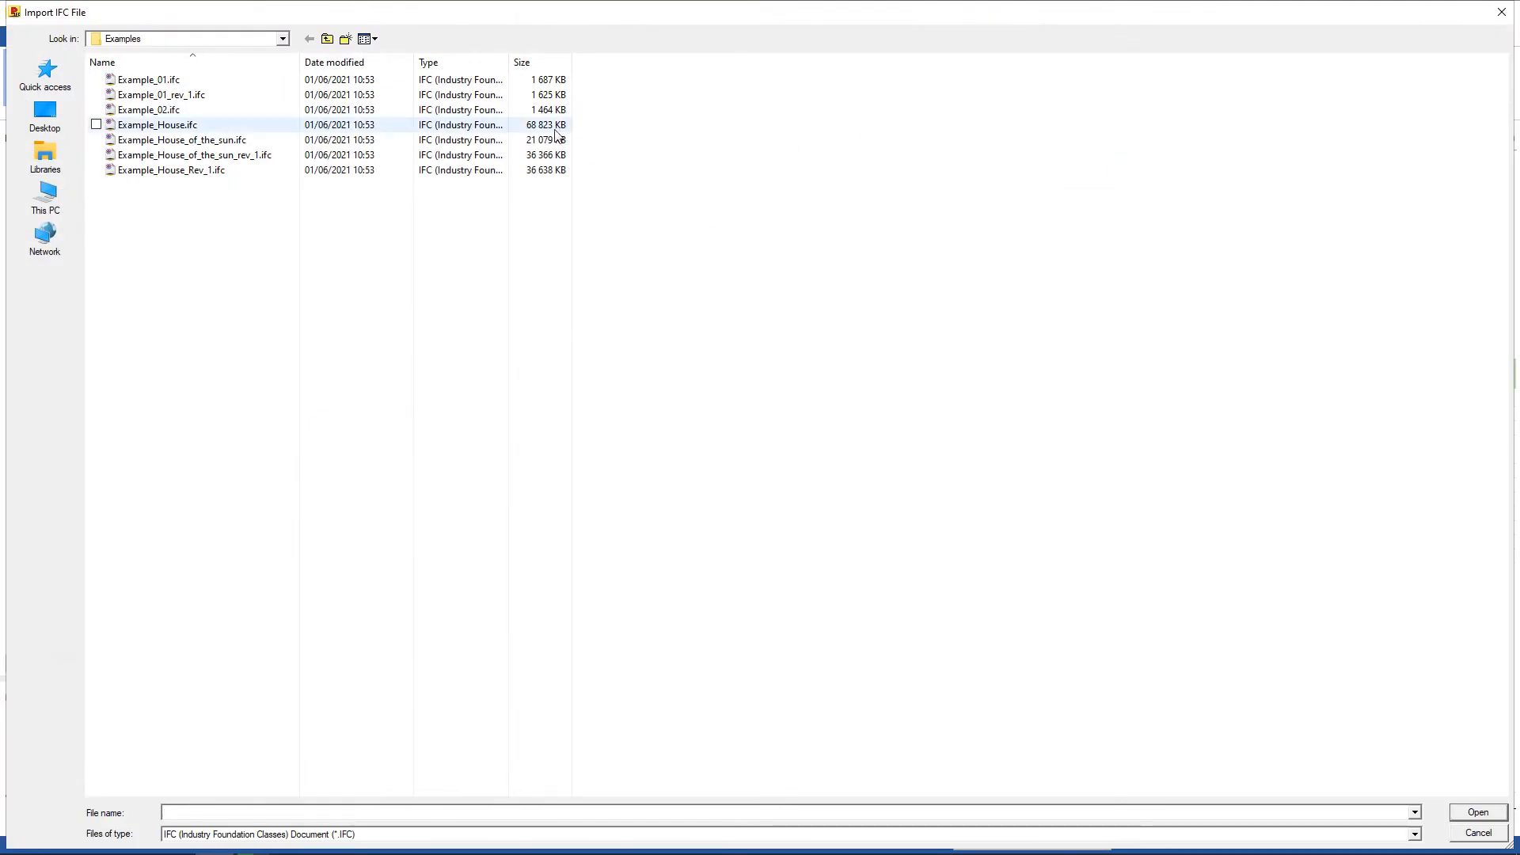
double_click(249, 153)
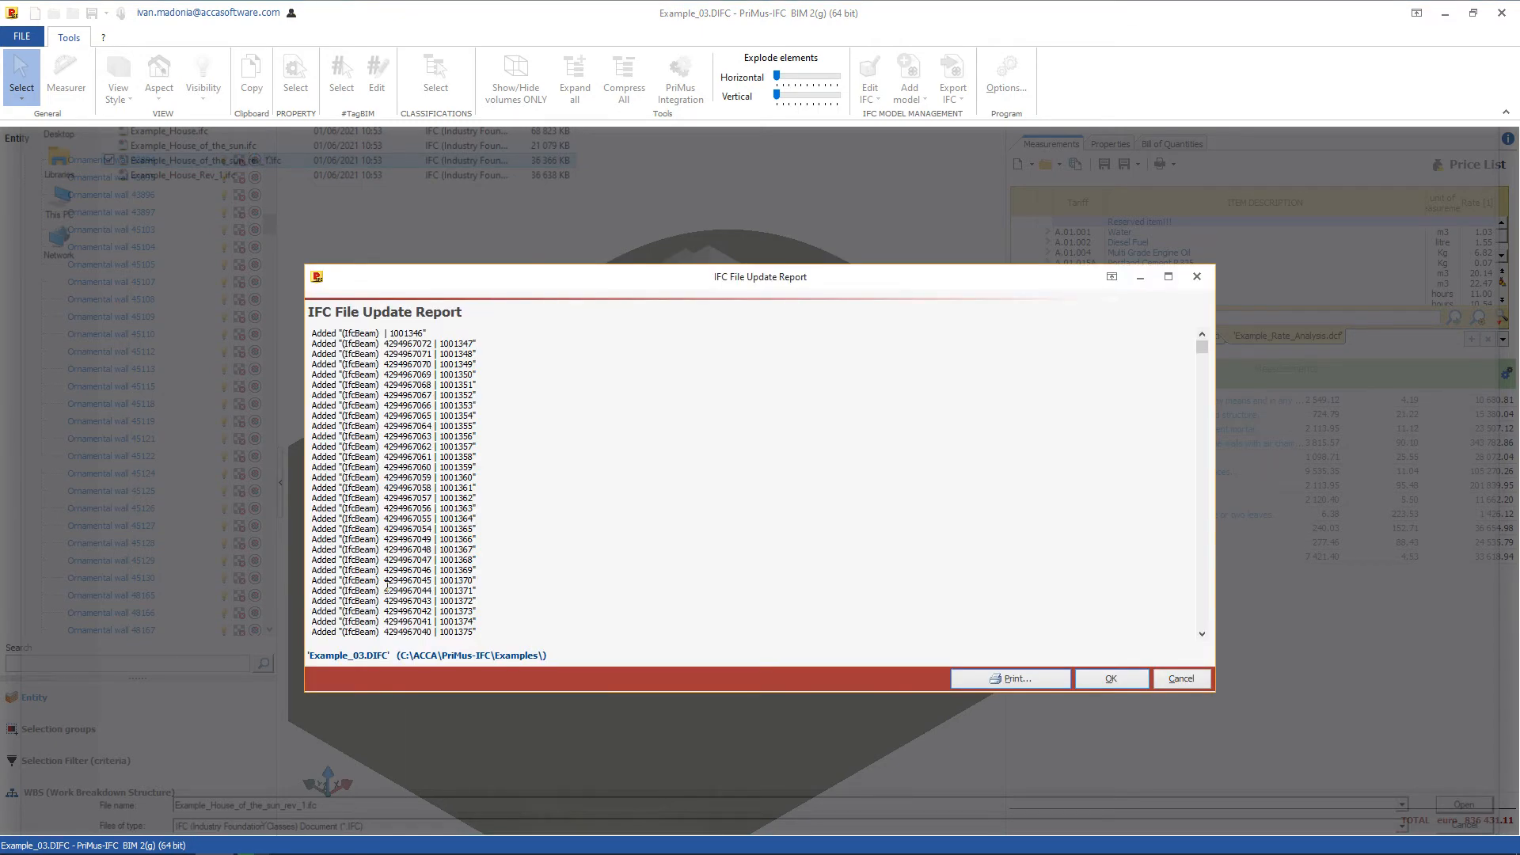
click(1109, 679)
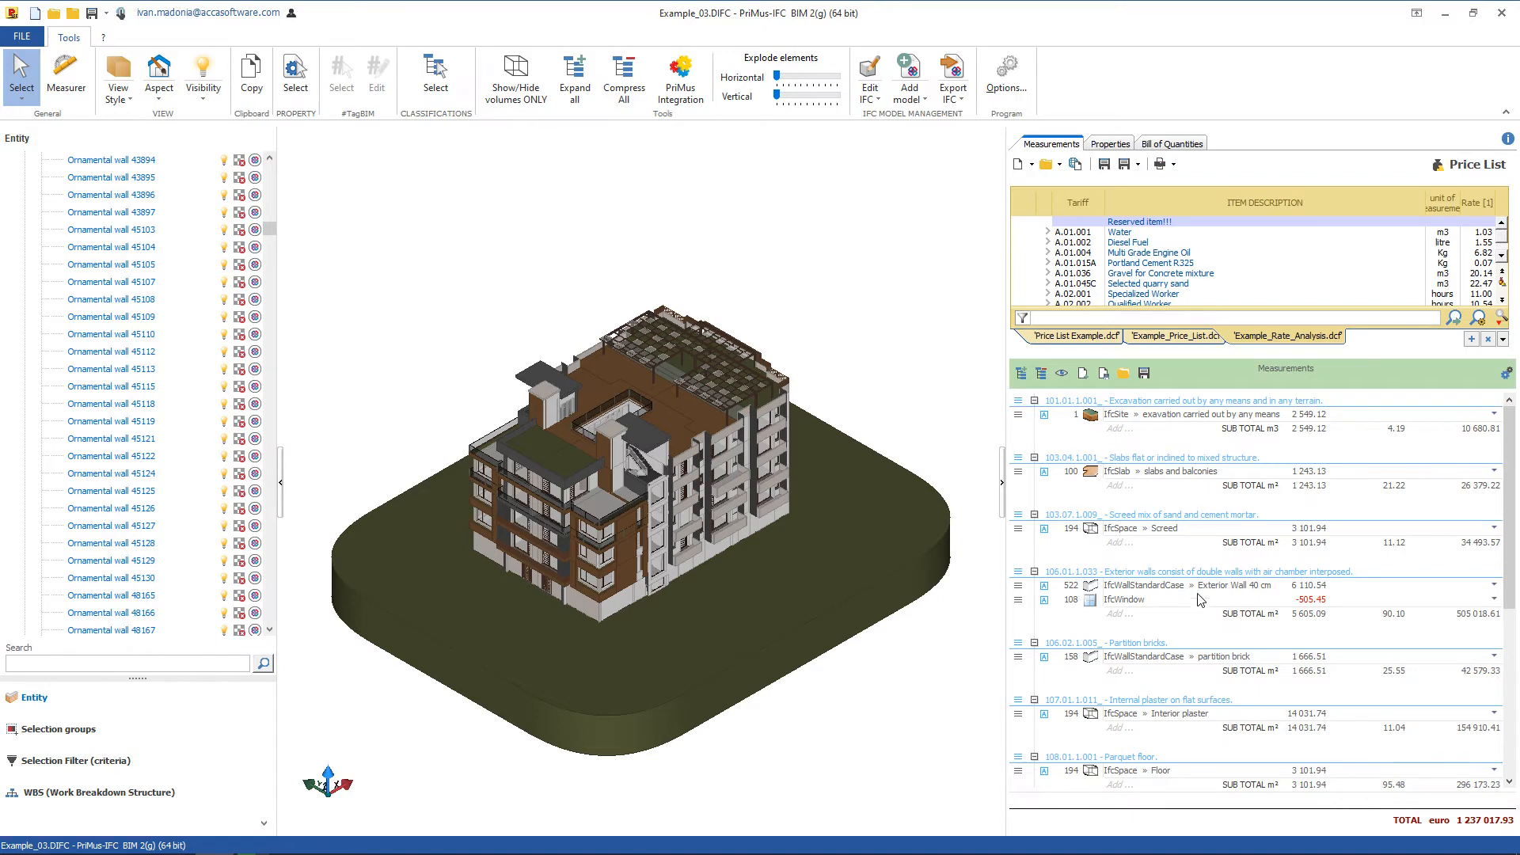
Save a BoQ template named "partition model" from the exterior double walls measurement item
right_click(1180, 573)
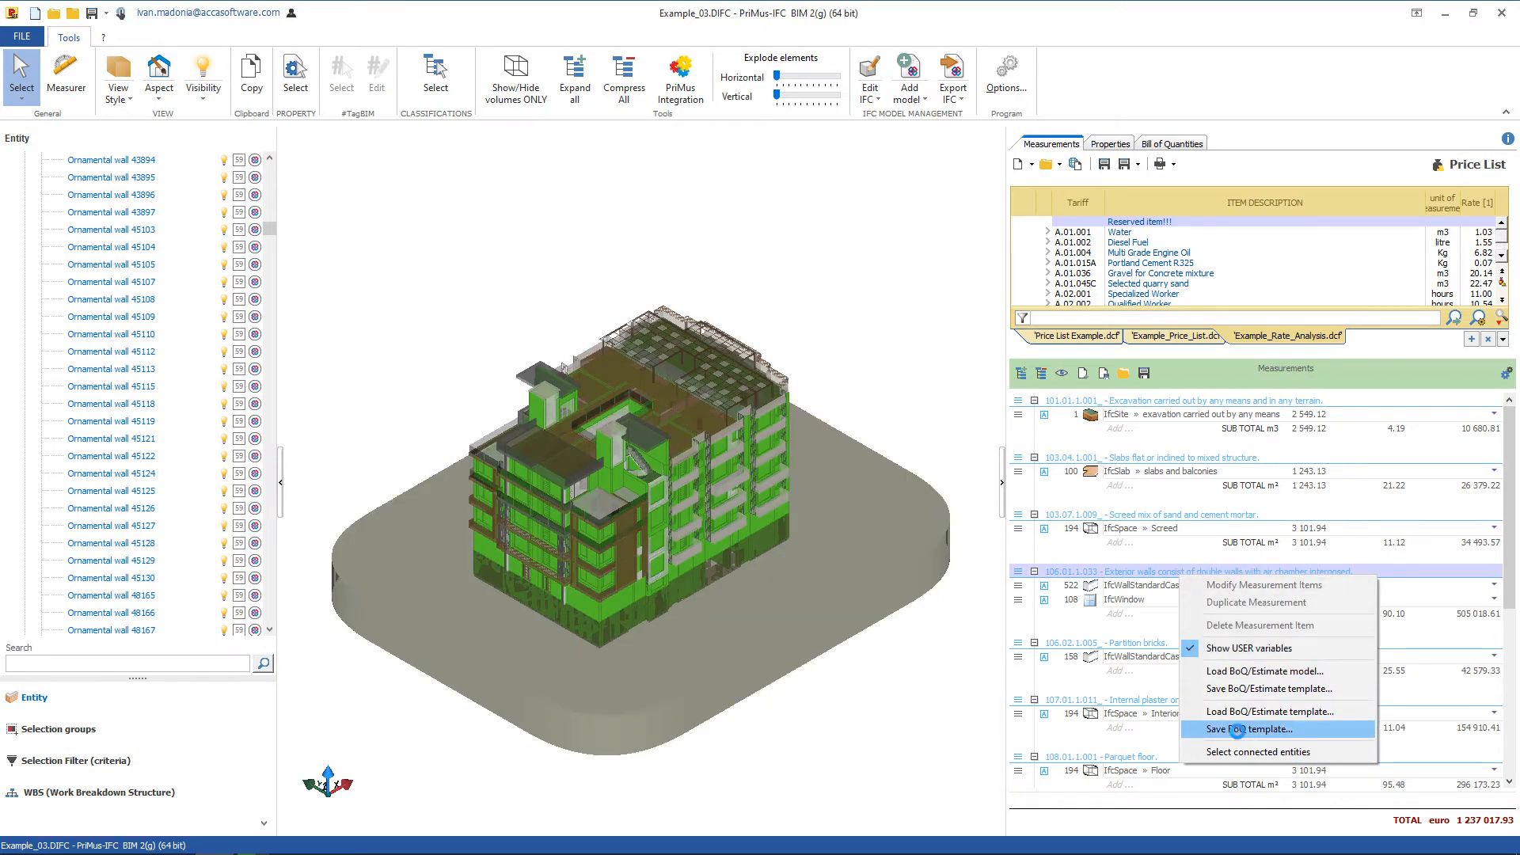
click(1242, 737)
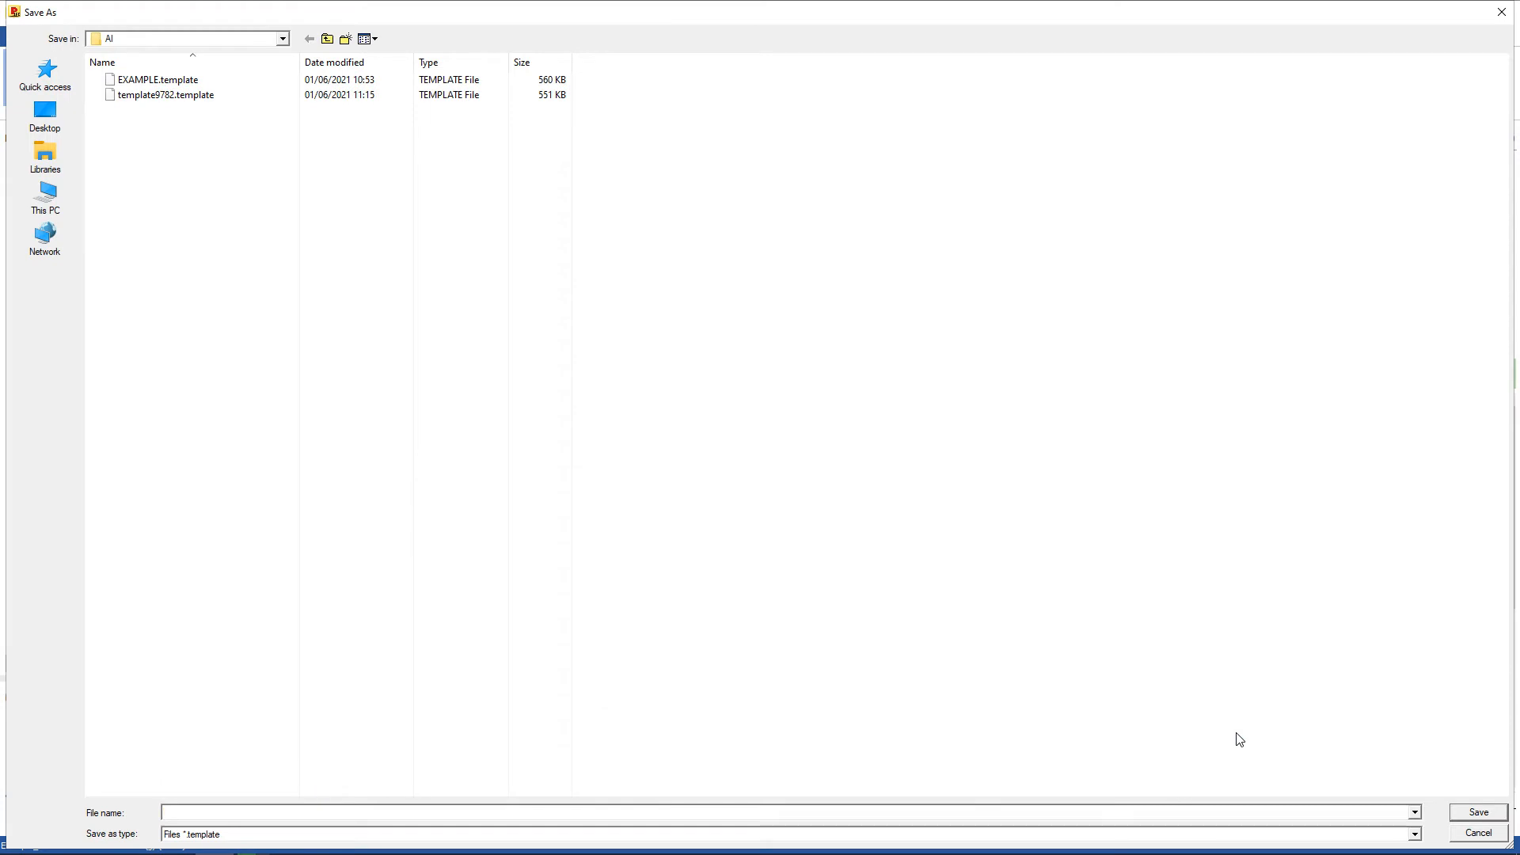
text(partition model)
key(Return)
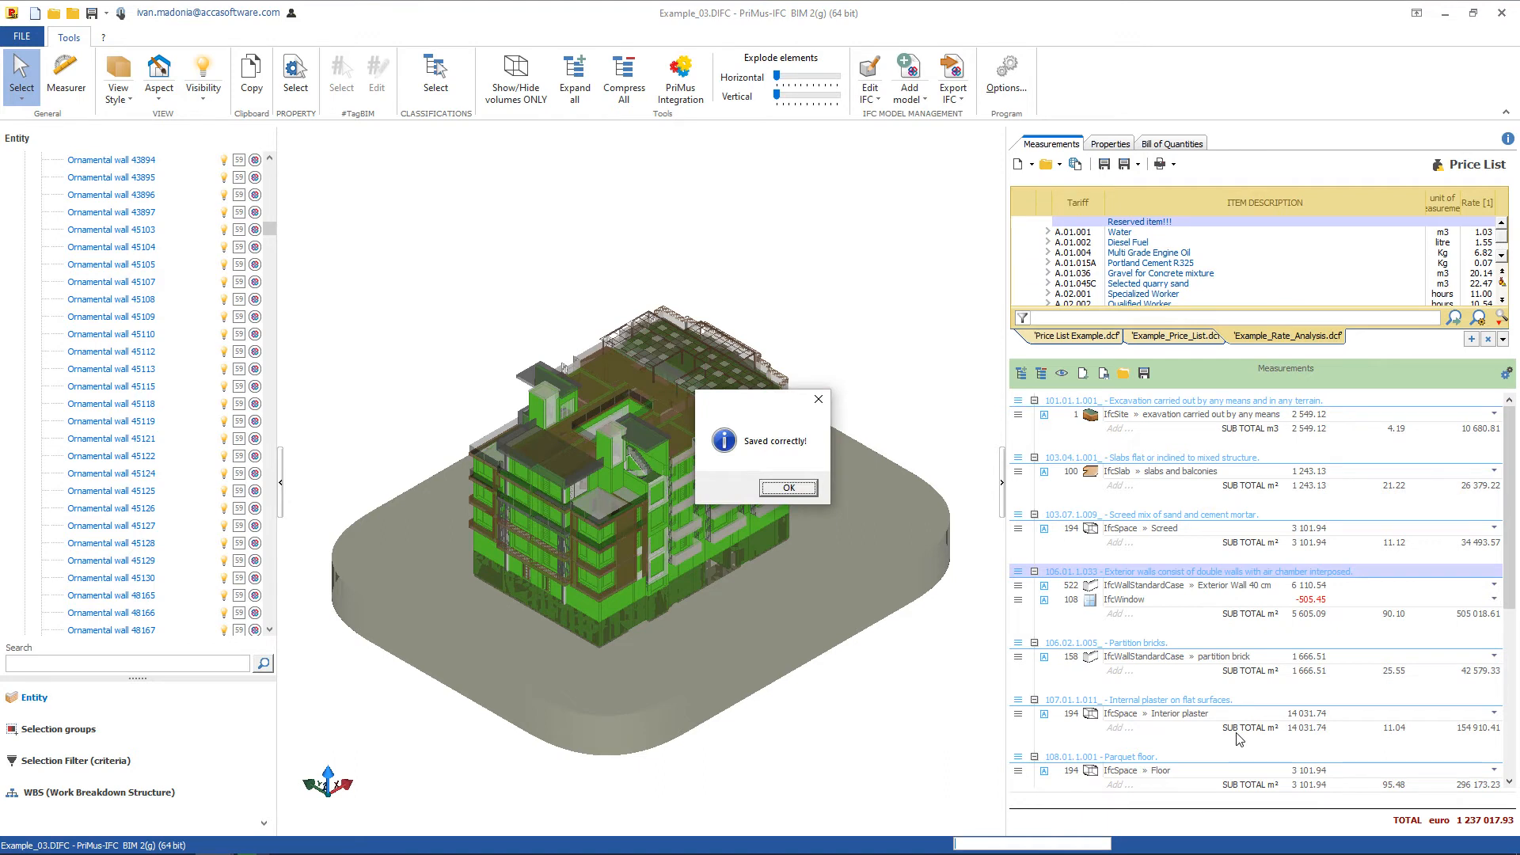
click(801, 491)
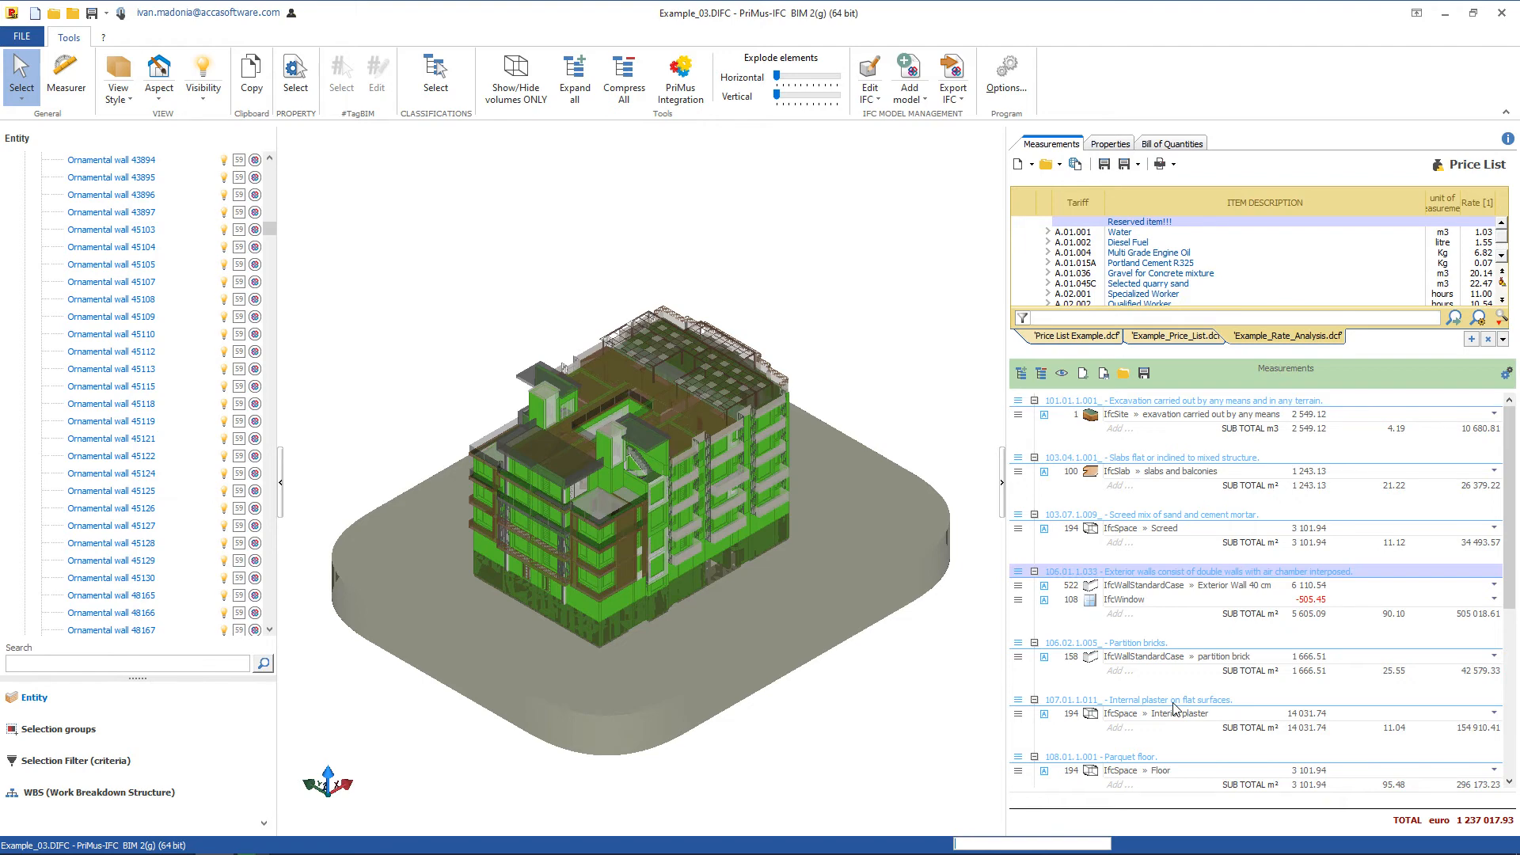
Import the external wall model, horizontal model balcony, partition model and plaster model BoQ templates from the partition bricks item
right_click(1148, 643)
click(1220, 778)
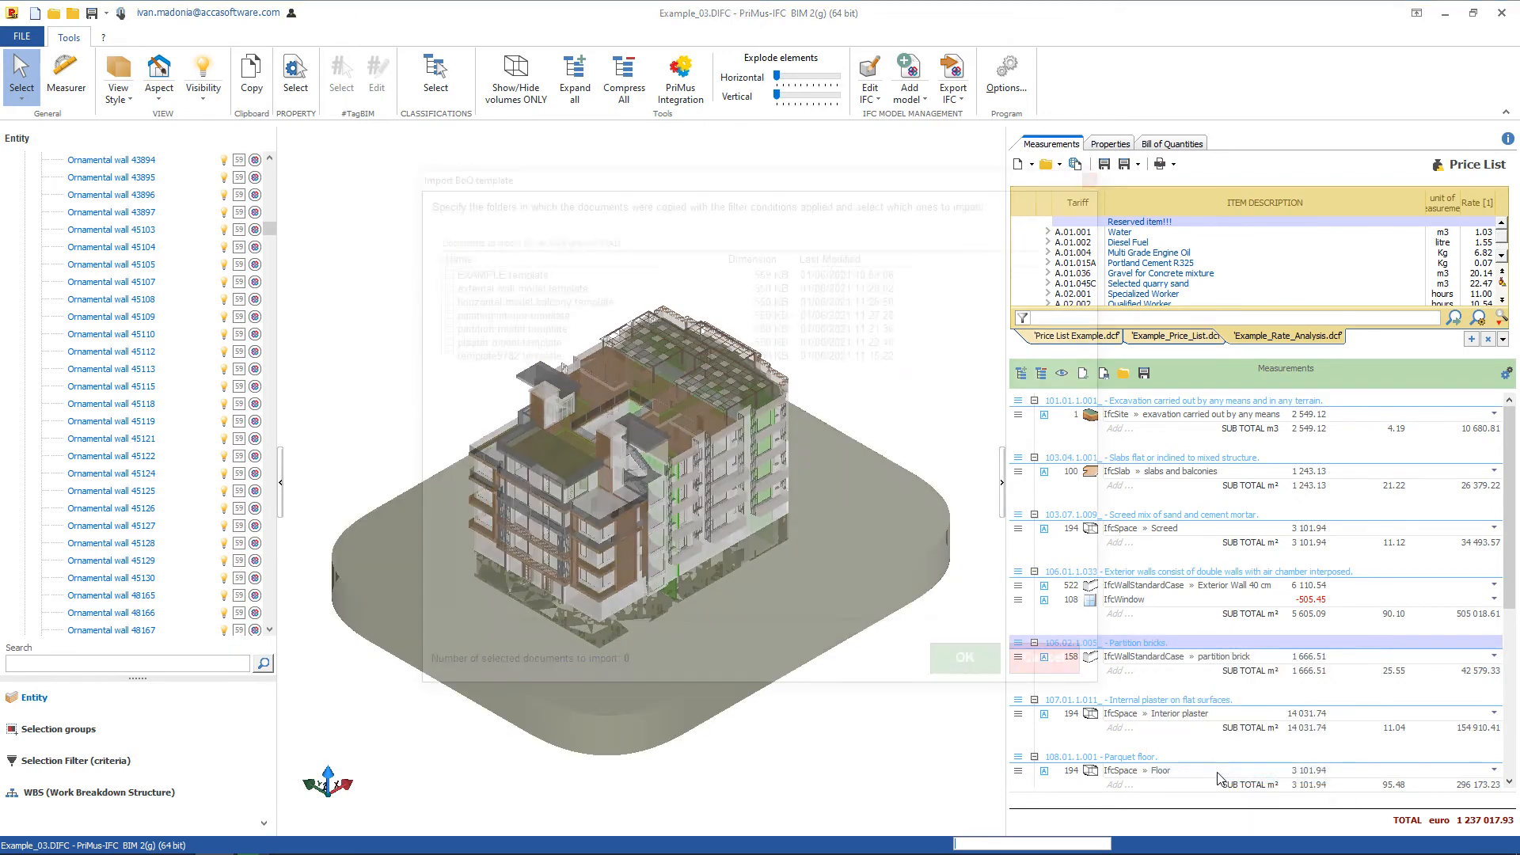
click(450, 289)
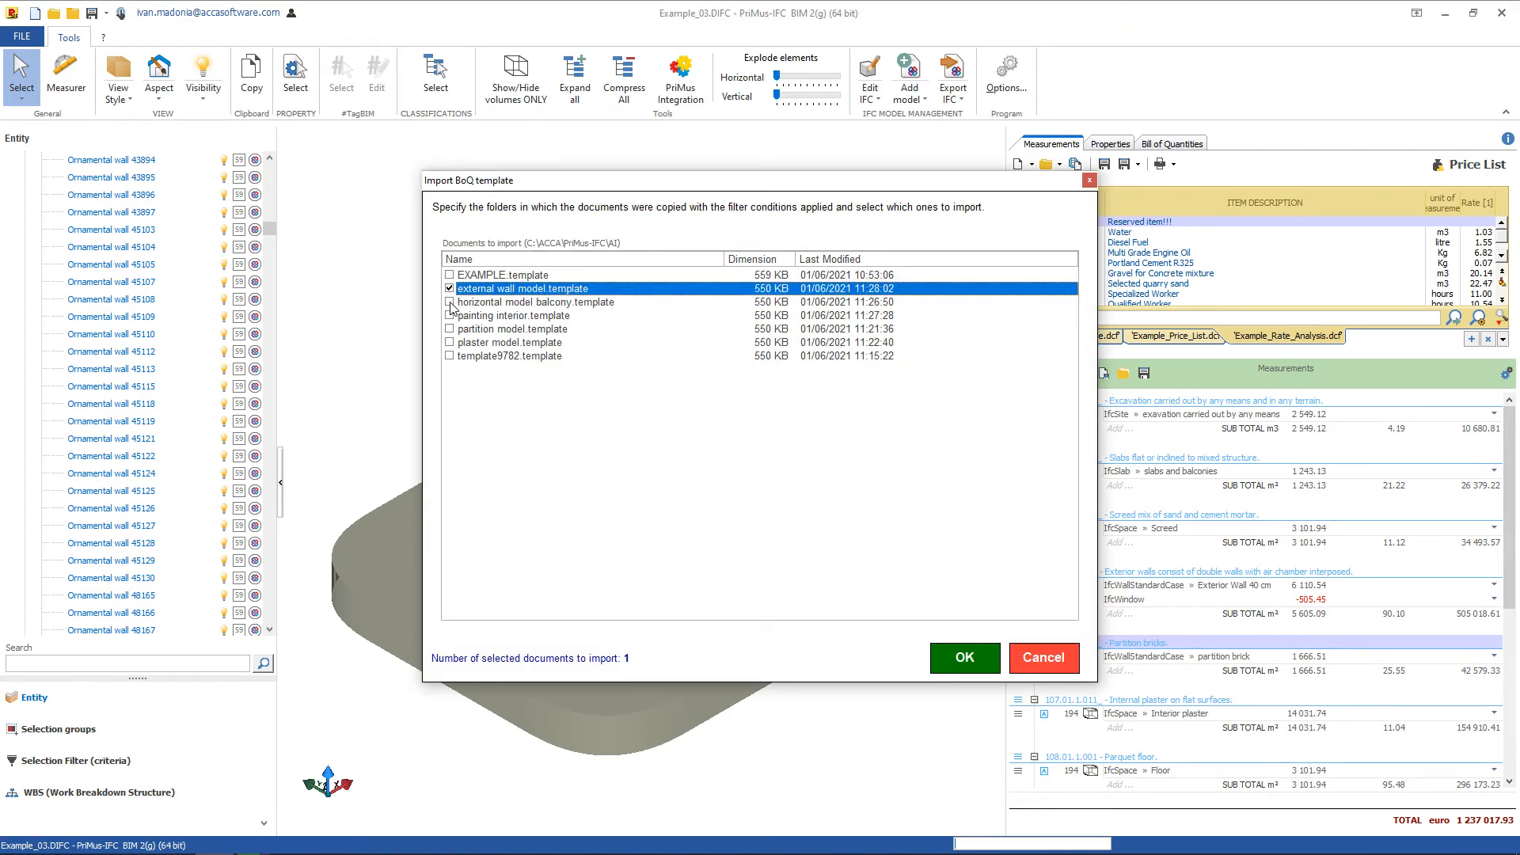
click(450, 303)
click(450, 329)
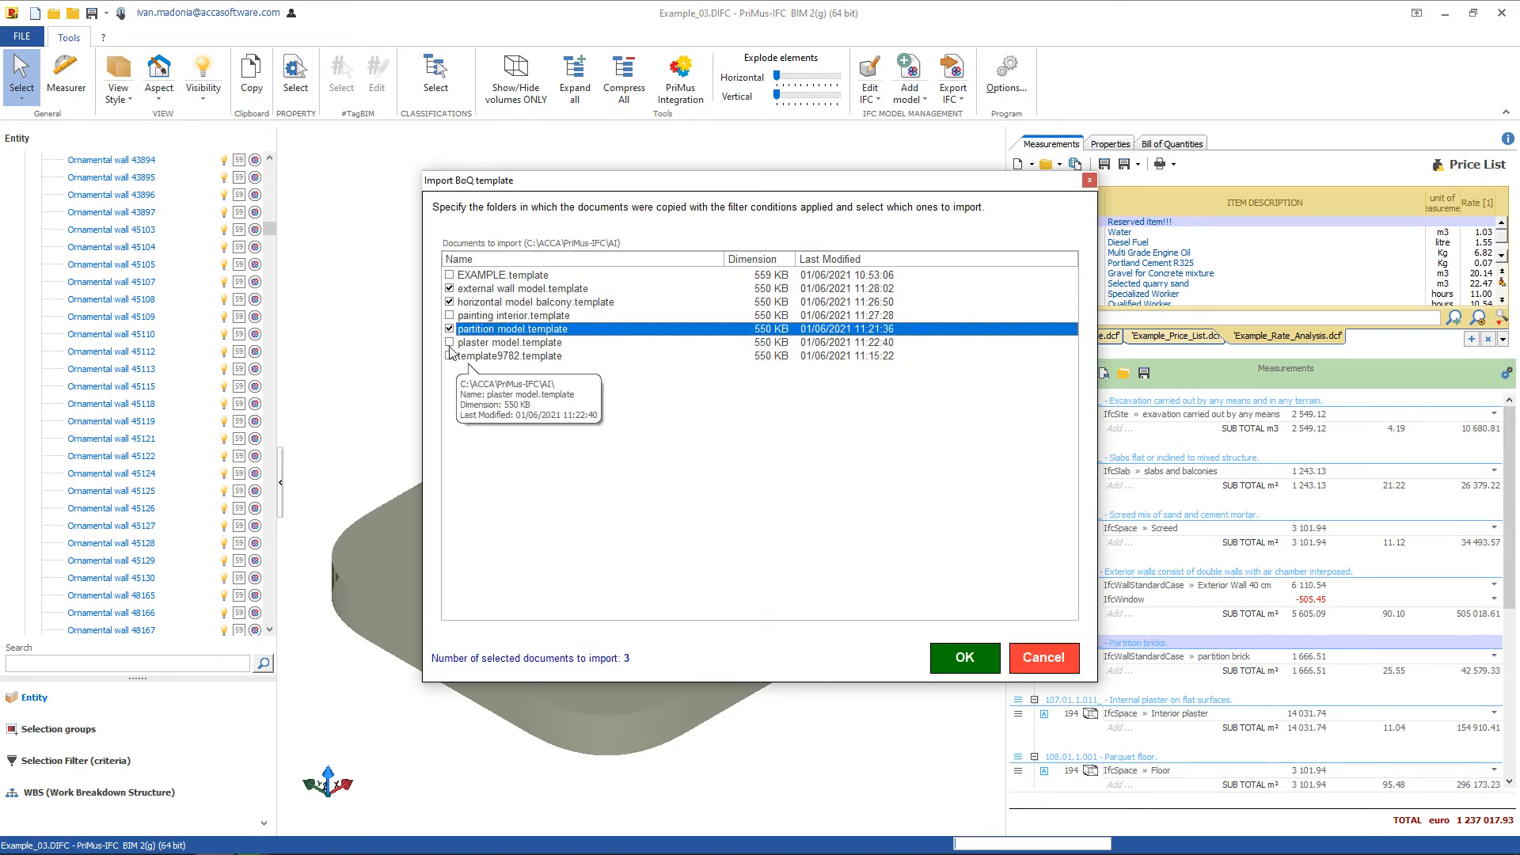
click(450, 342)
click(963, 657)
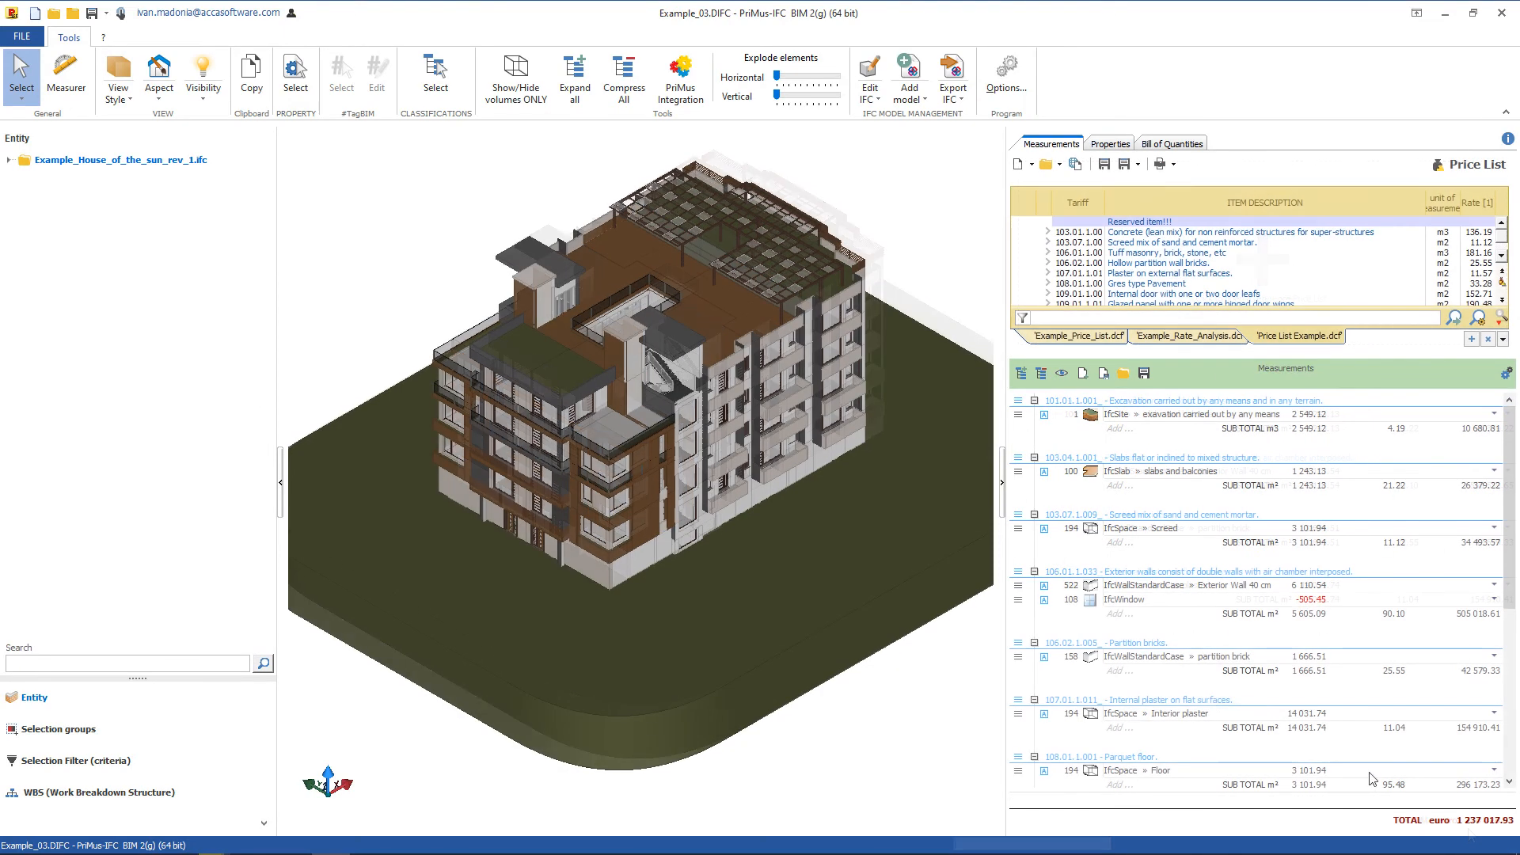
Examine in the model which elements are connected to the excavation, slab, door and partition brick items of the bill of quantities
click(1179, 145)
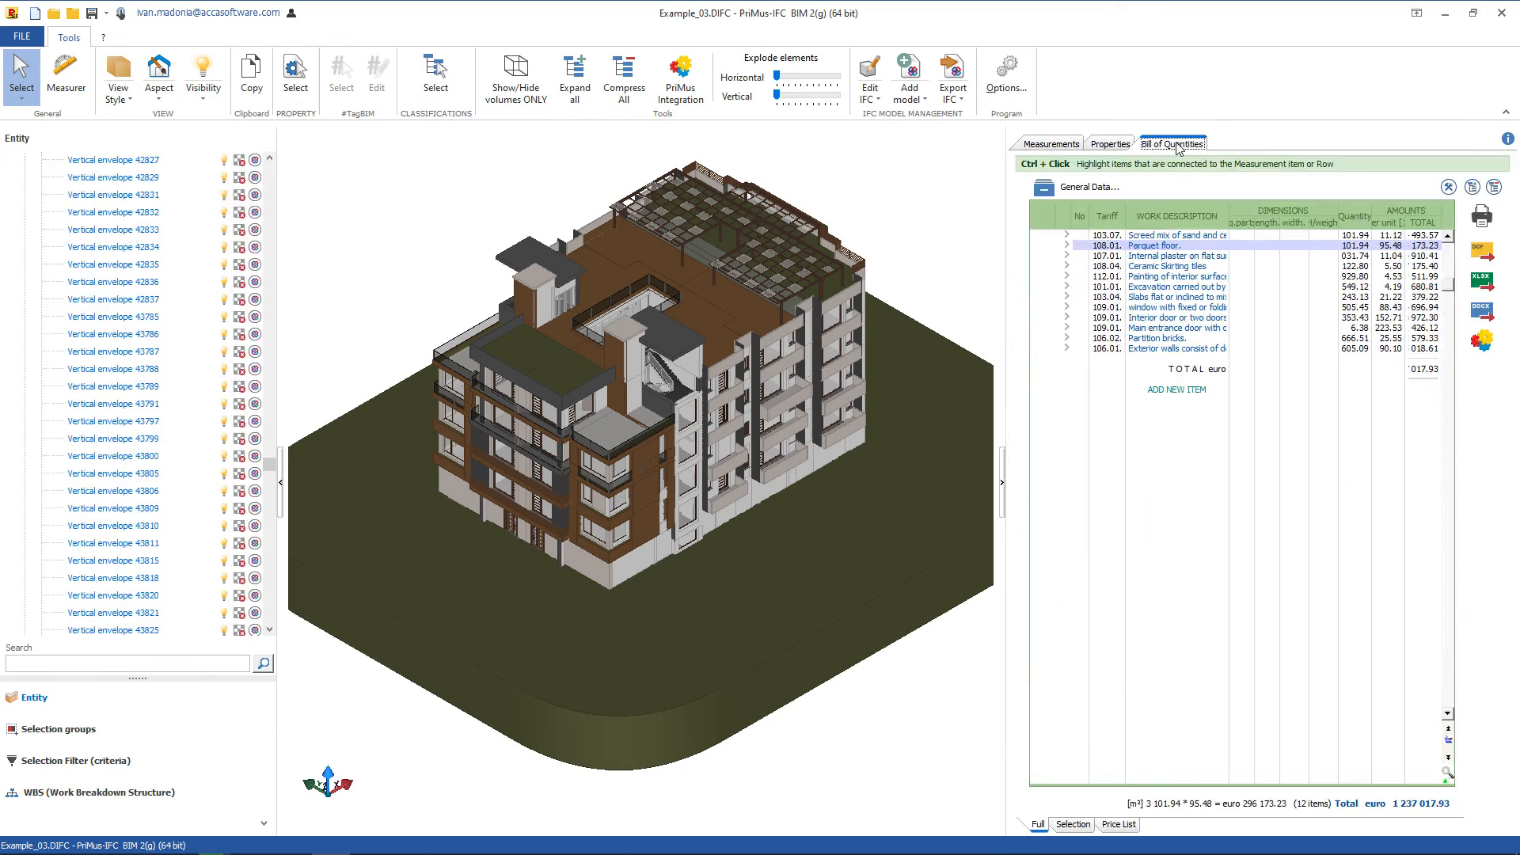
click(1158, 256)
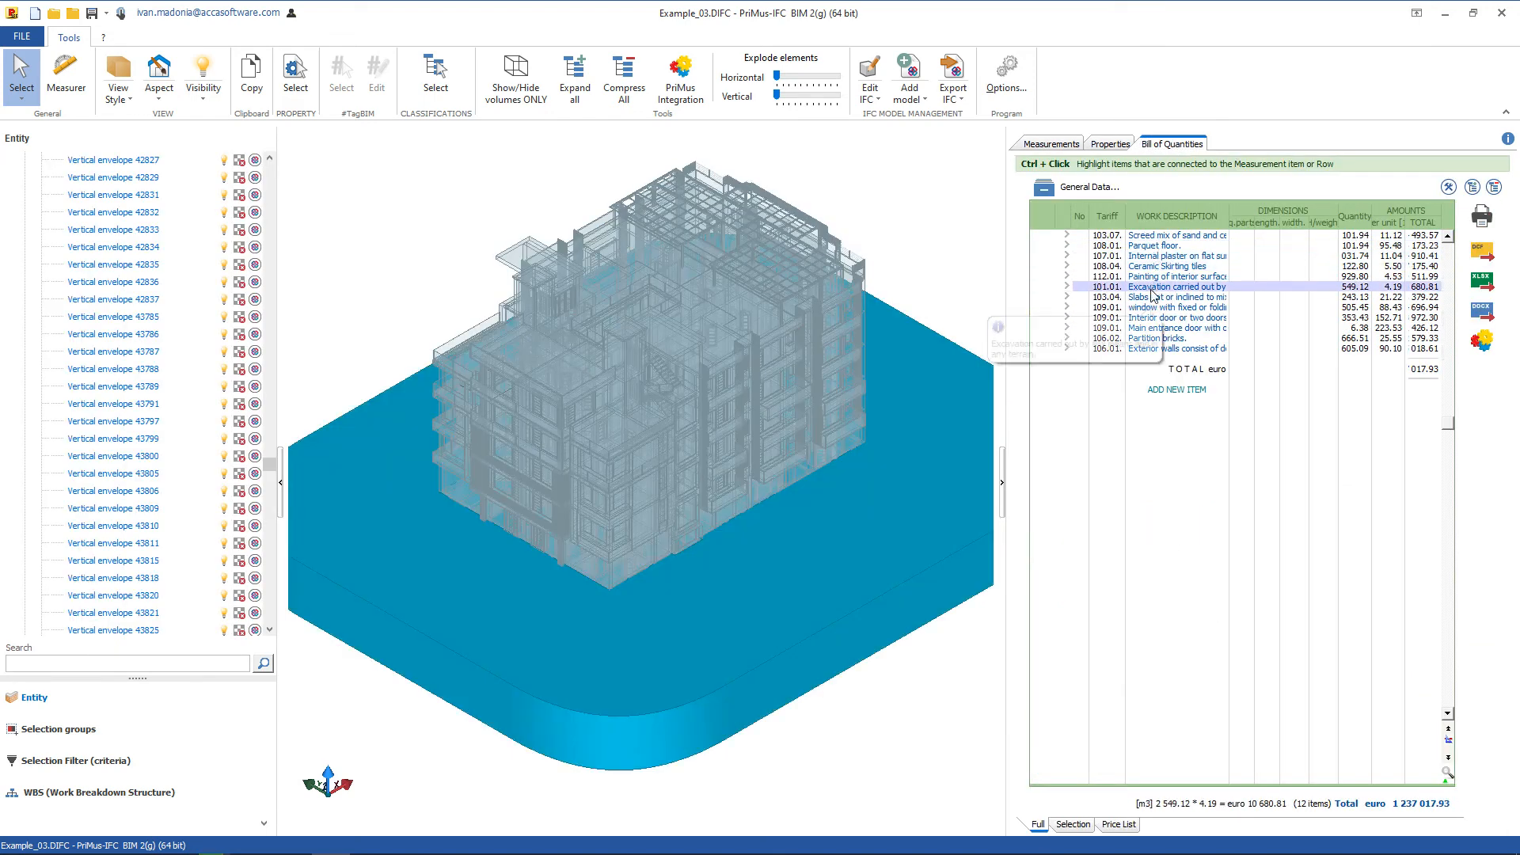
click(1156, 297)
click(1155, 319)
click(1156, 338)
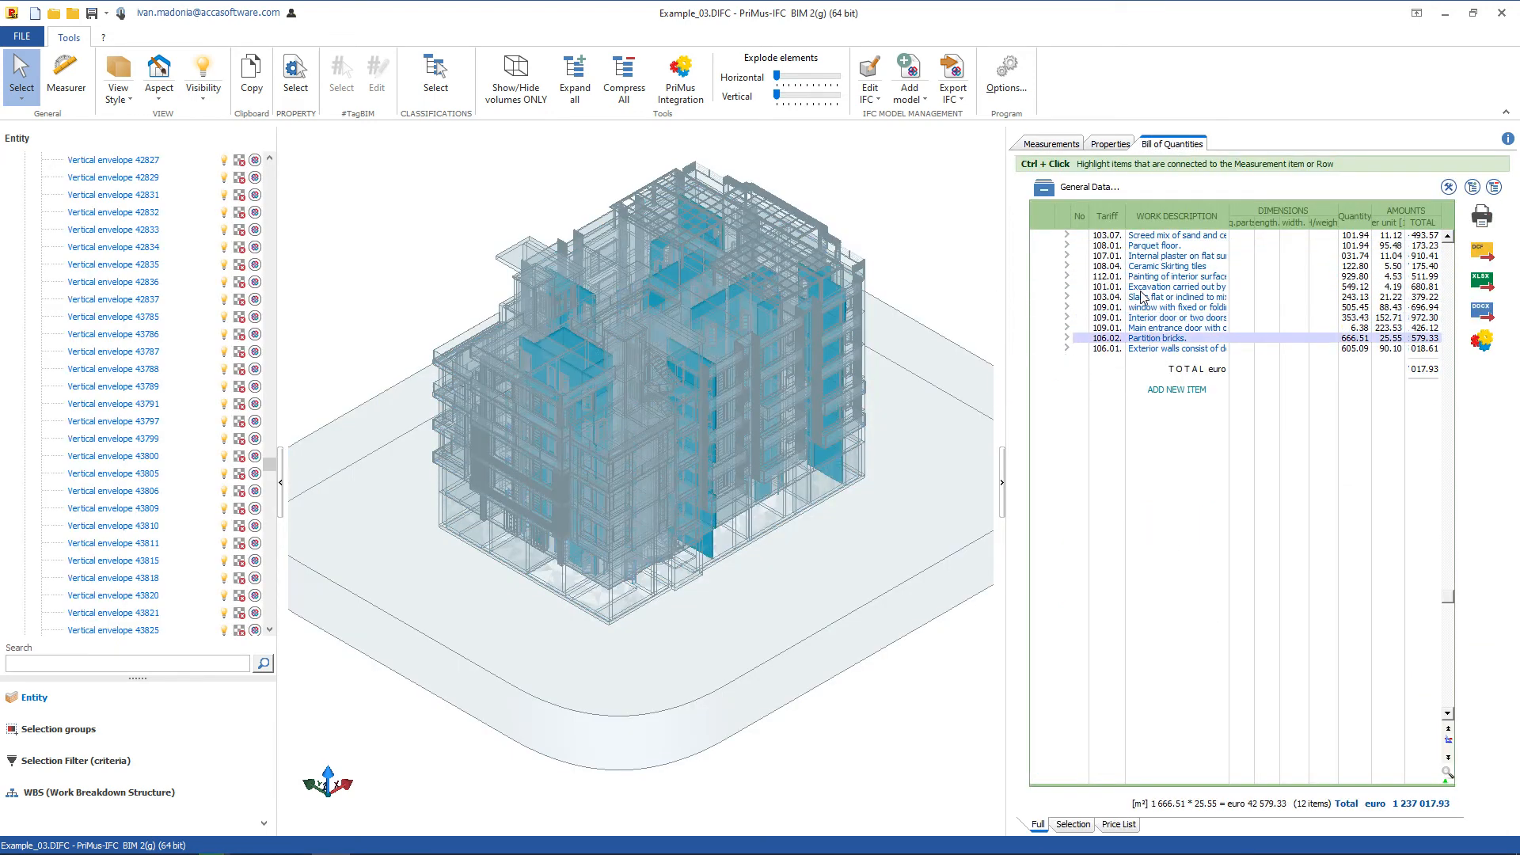
Expand the Partition bricks item and examine its individual interior partition measurement rows
double_click(1137, 339)
click(1149, 410)
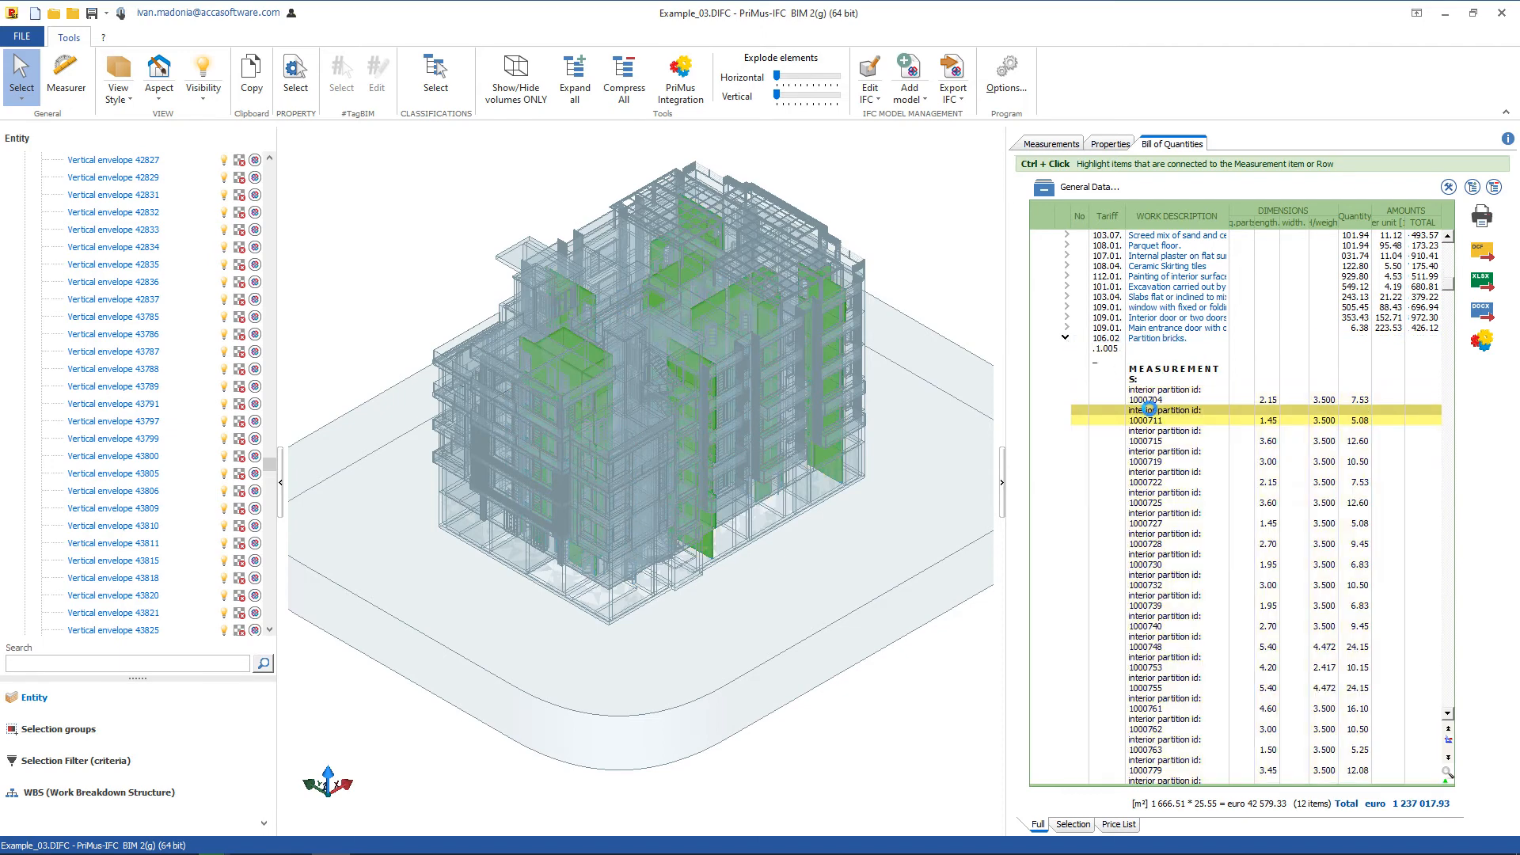
click(1150, 478)
click(1148, 515)
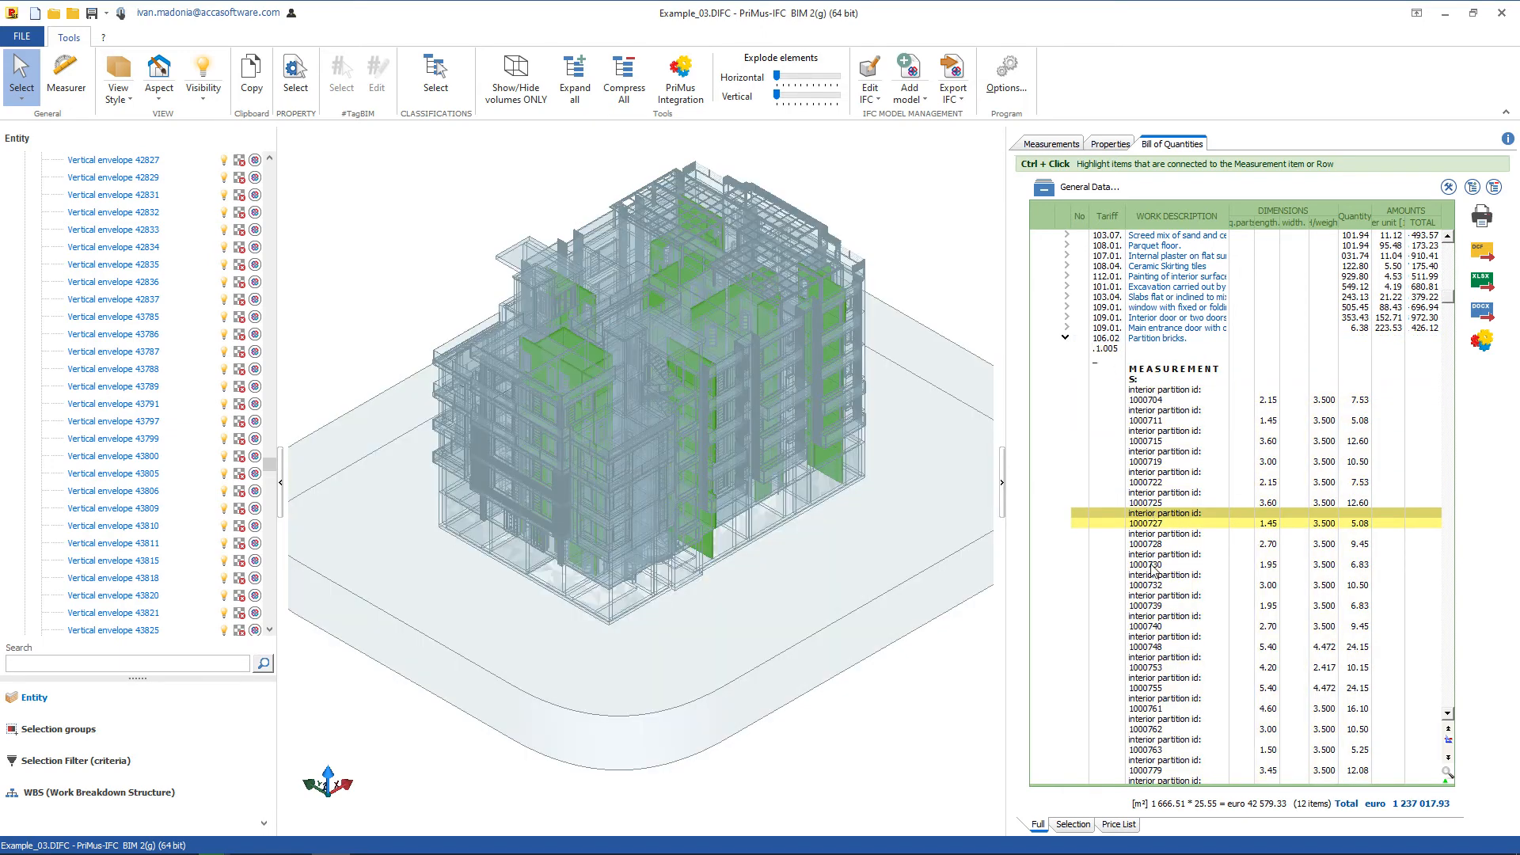
click(1152, 622)
click(1149, 724)
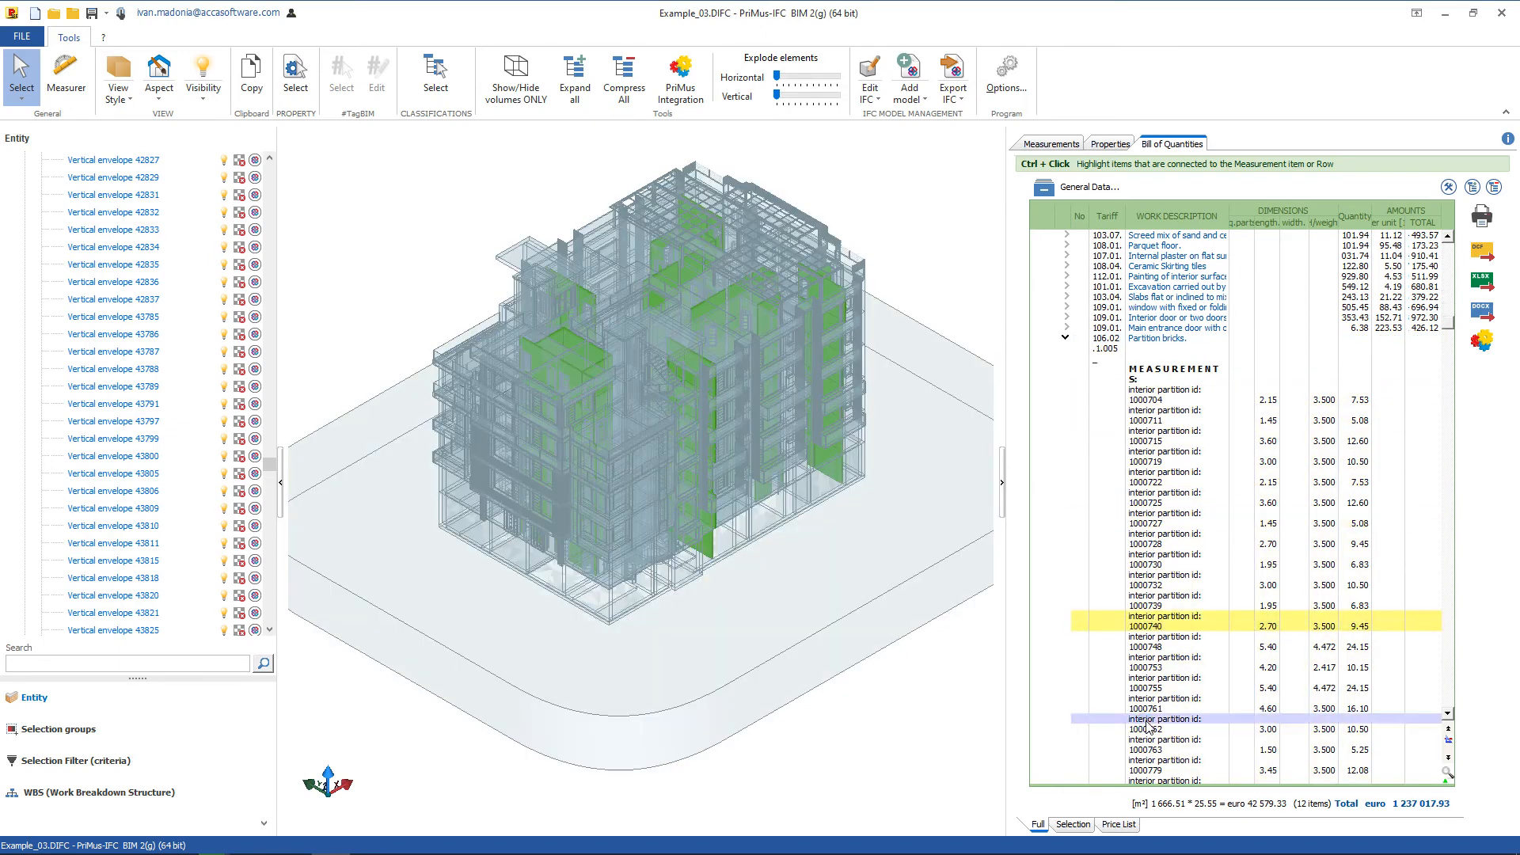
Sort the bill of quantities by WBS and print all its items in English
click(1471, 188)
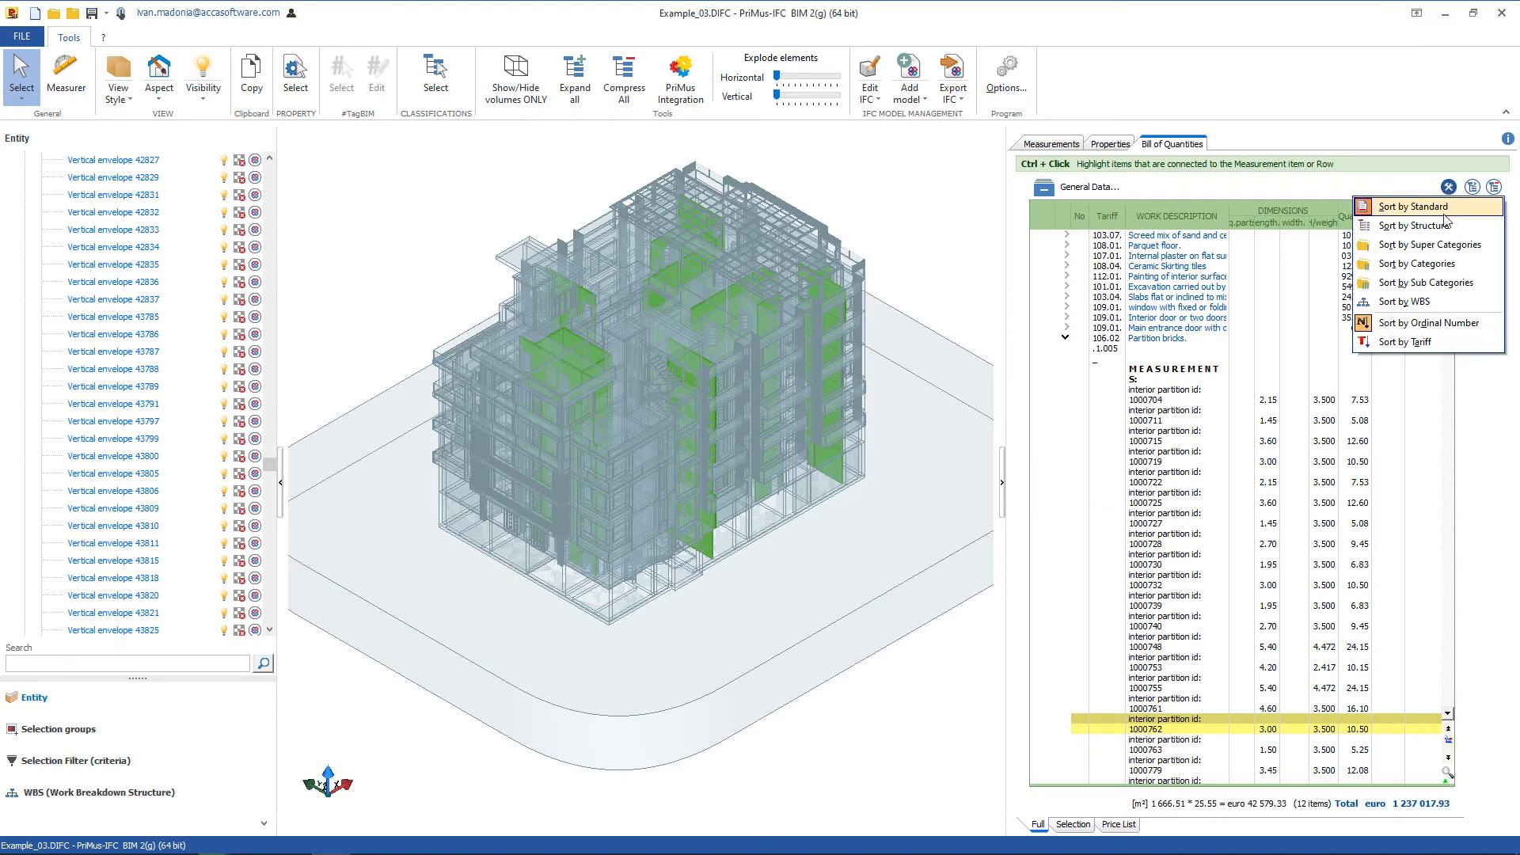
click(1441, 308)
click(1482, 218)
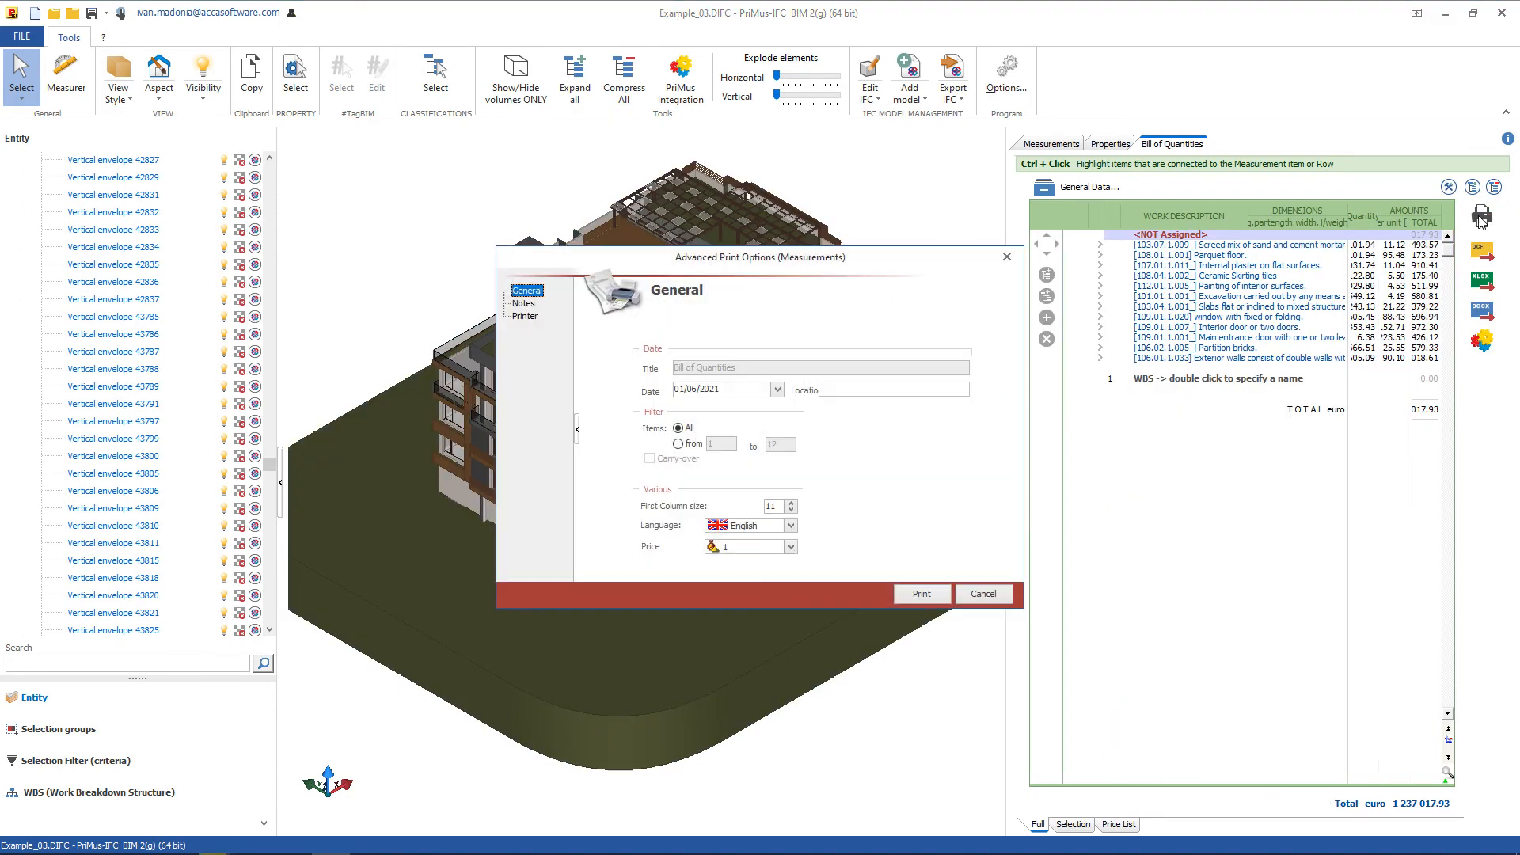
click(934, 595)
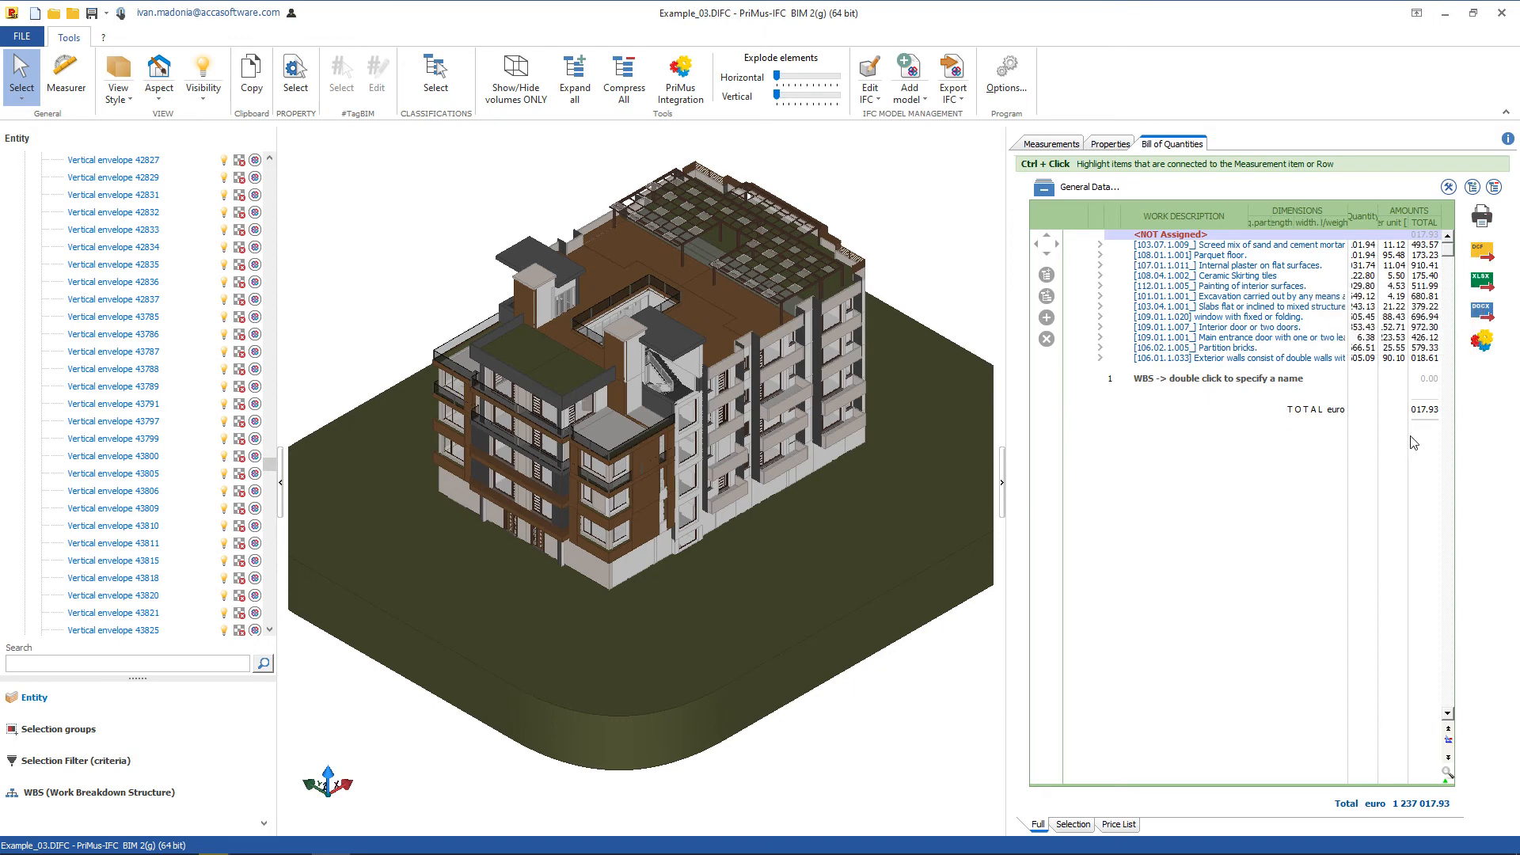
Send the bill of quantities to PriMus, maximize the project window and expand the excavation item's measurements
click(1482, 341)
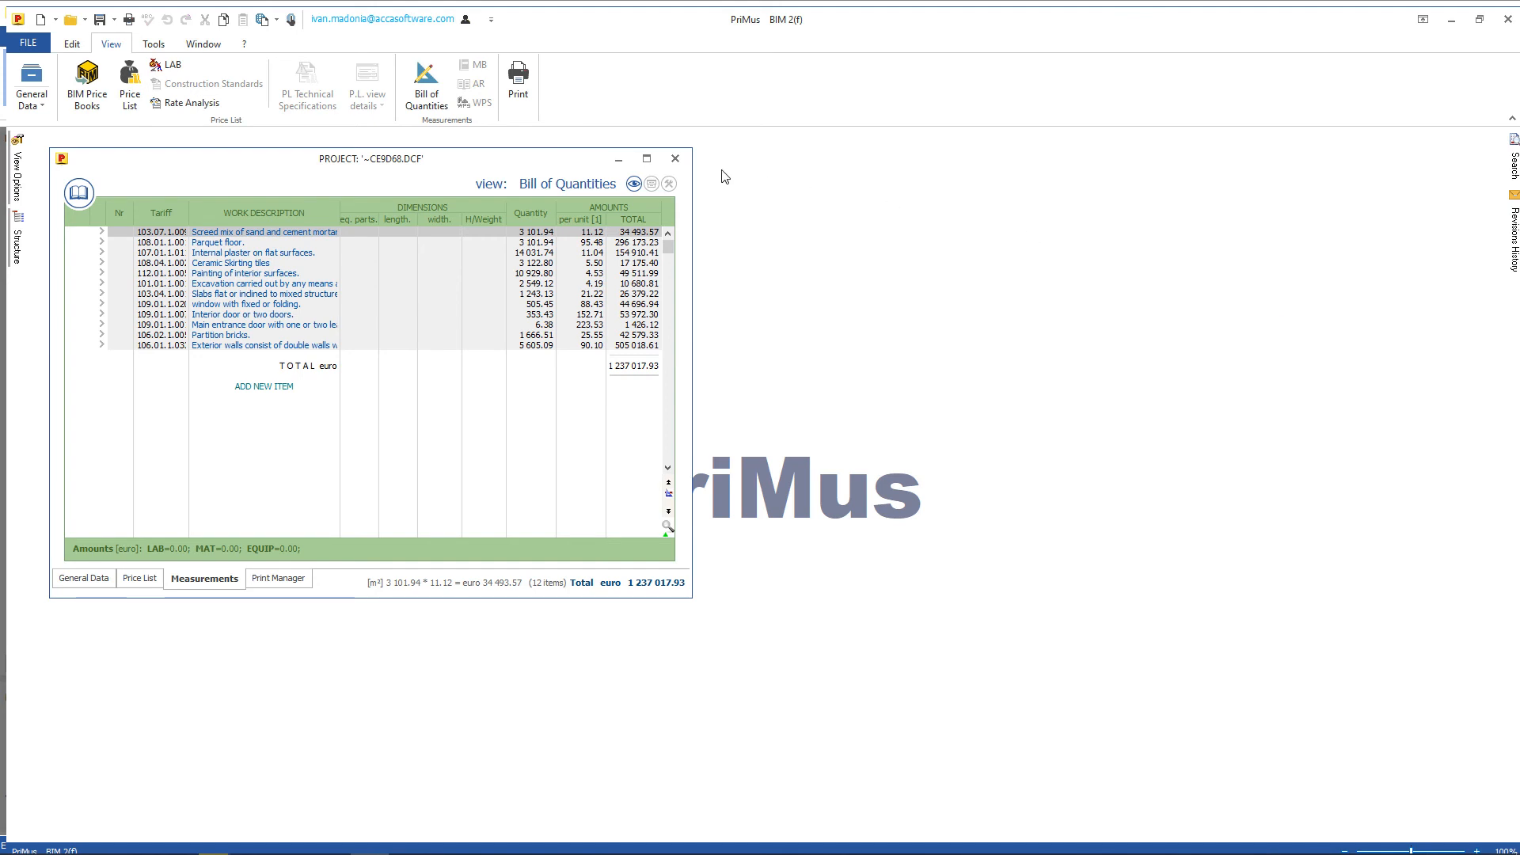
click(647, 158)
click(84, 235)
click(84, 235)
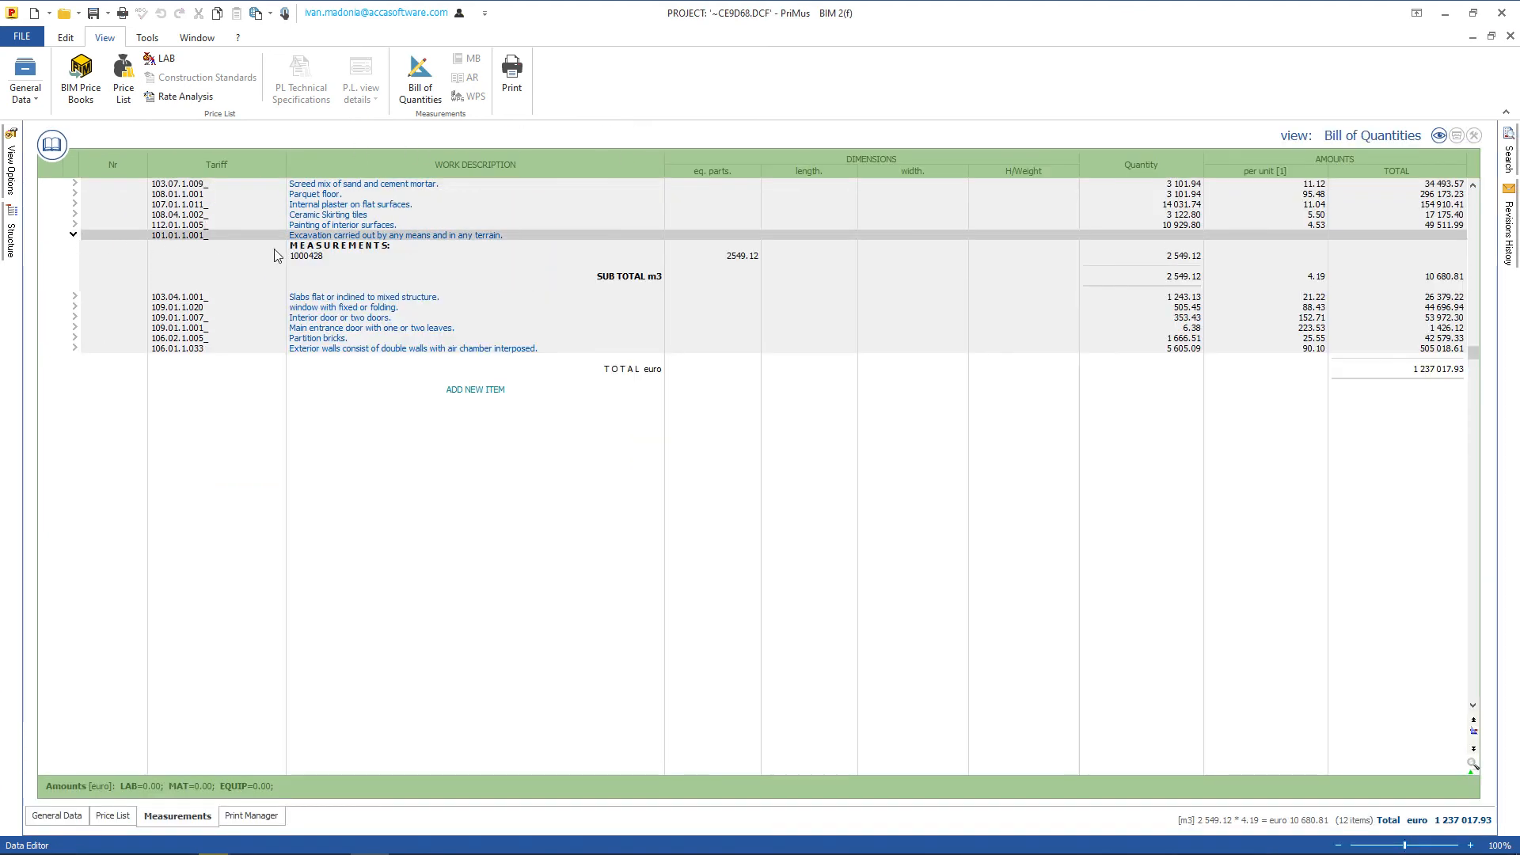
Add a measurement row to the excavation item with the description "exterior wall excavation"
click(335, 256)
click(333, 265)
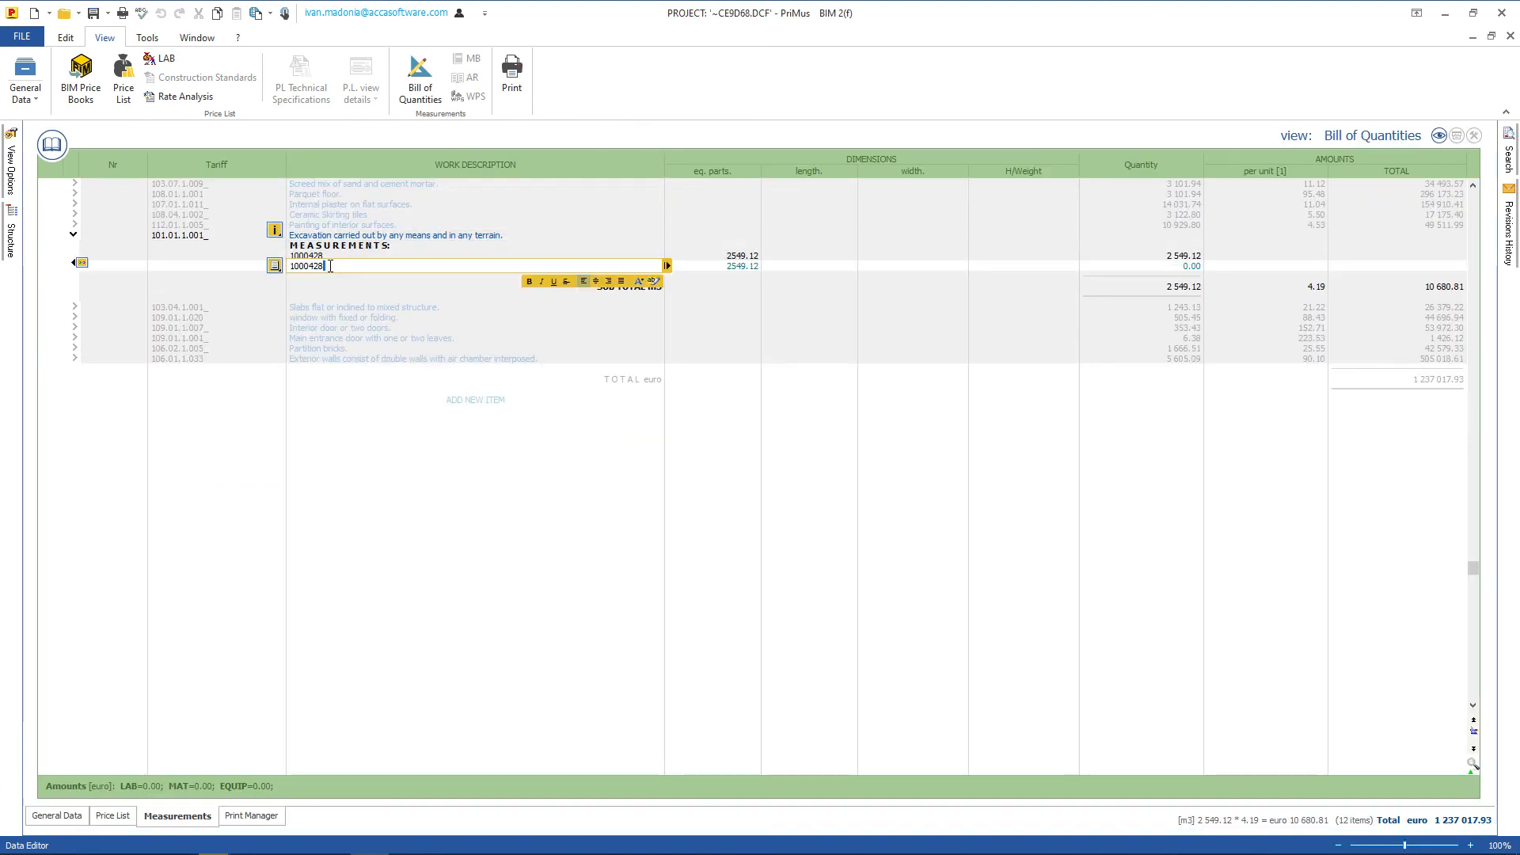
text(exterior)
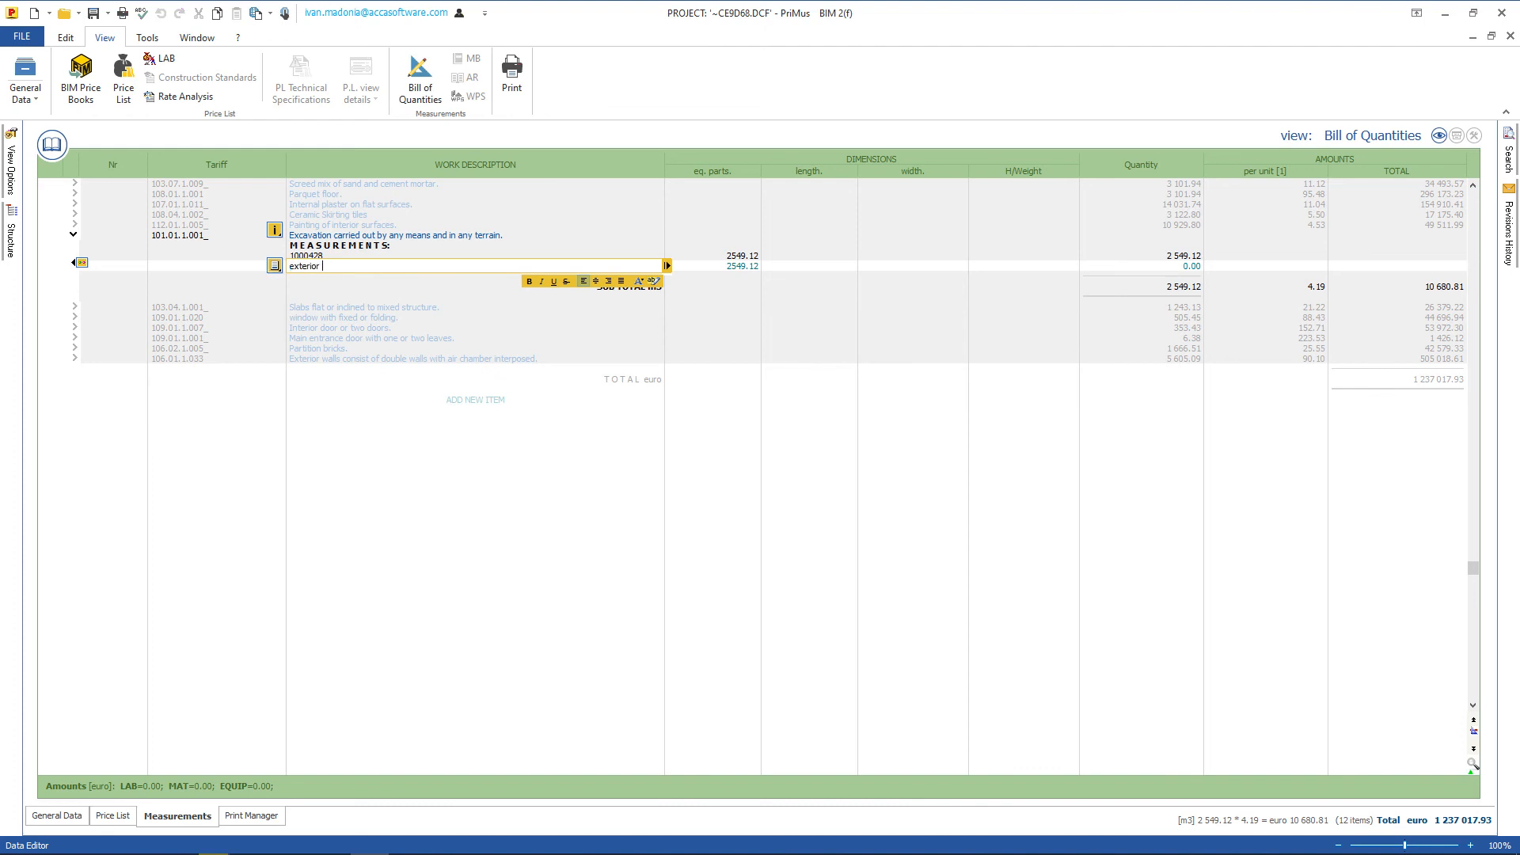
Clear the new excavation row's equal parts and set its length to 10, width to 0.3 and H/Weight to 1.5
click(744, 266)
key(Delete)
click(837, 267)
text(10)
key(Return)
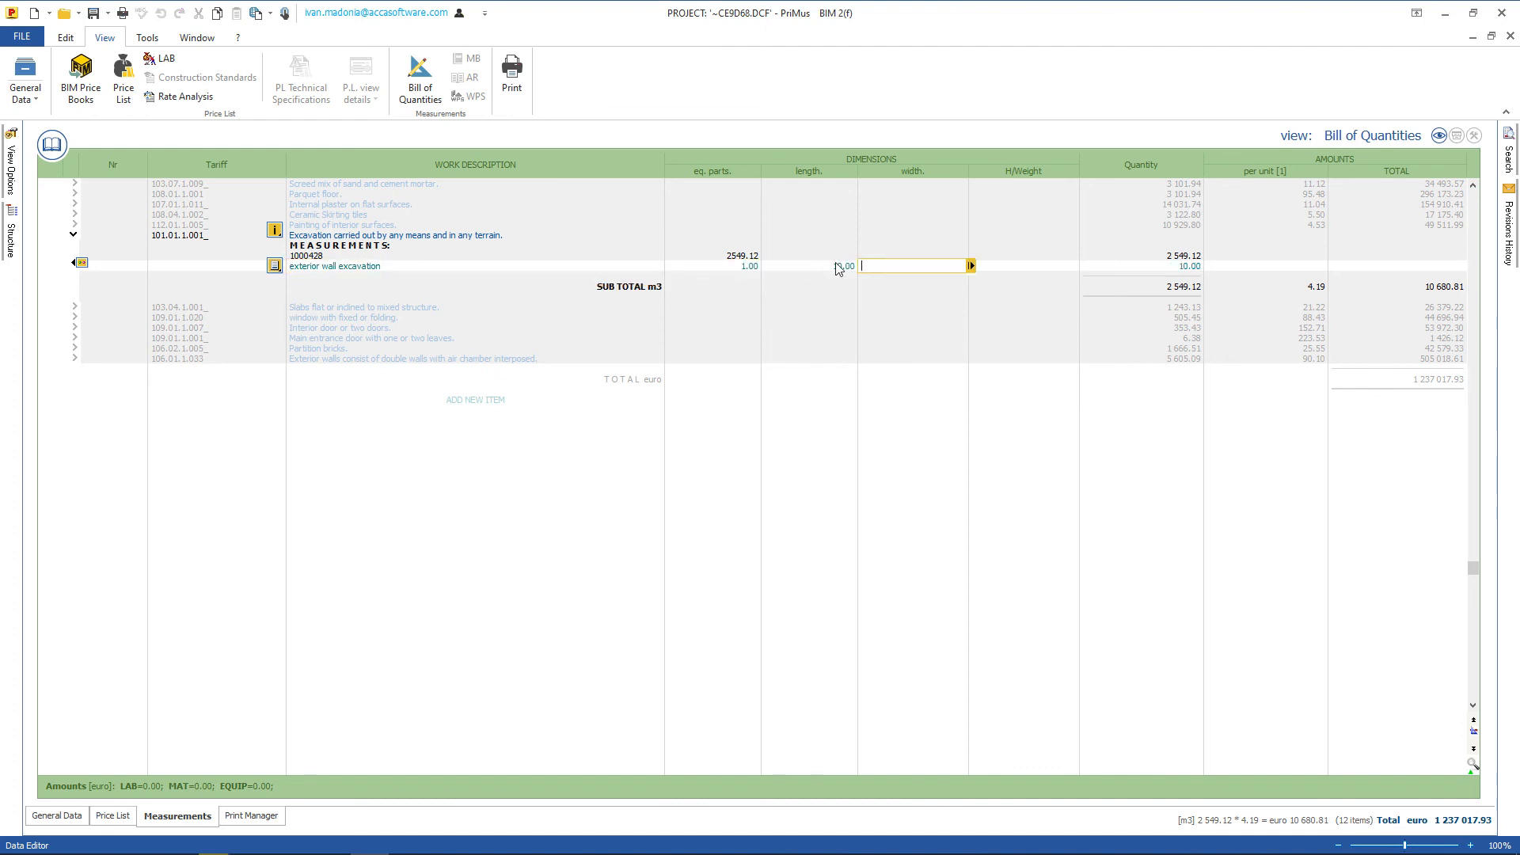
text(0.3)
key(Return)
text(1.5)
click(1083, 267)
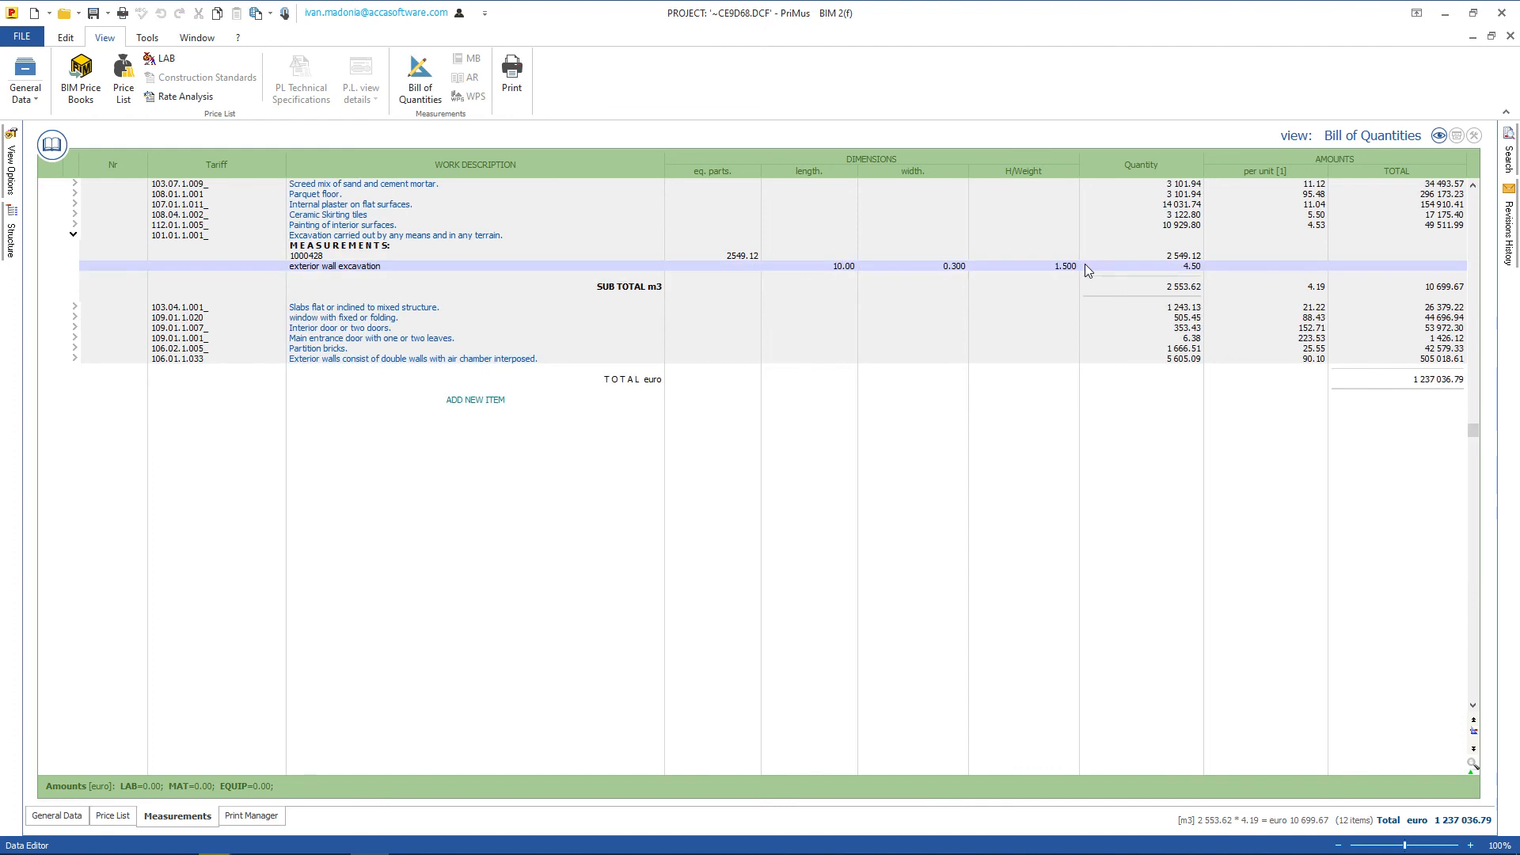
Open the price book Price List Example.DCF beside the project's bill of quantities
click(77, 16)
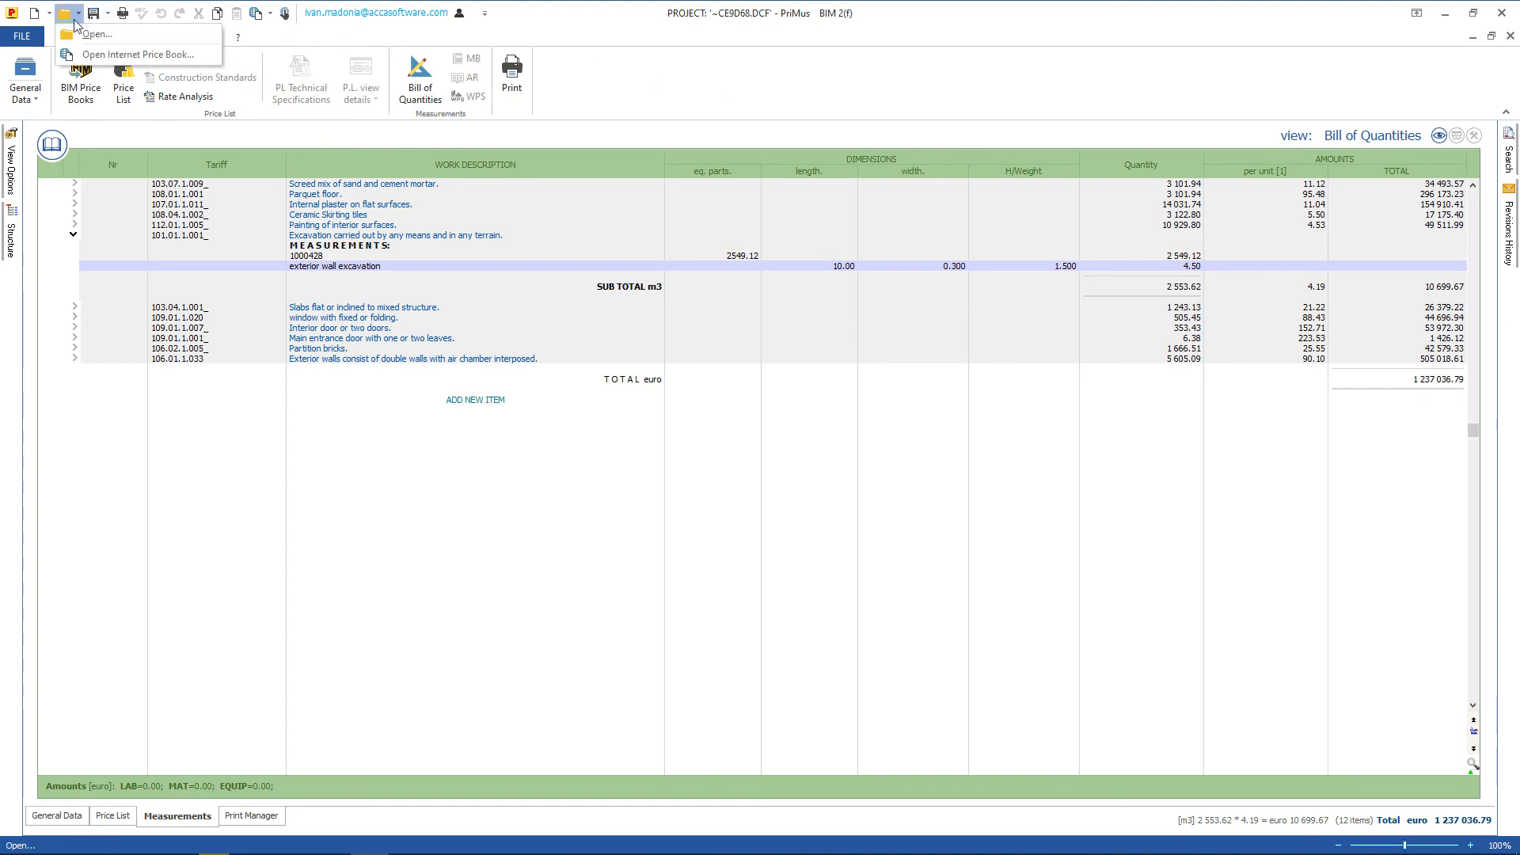
click(91, 34)
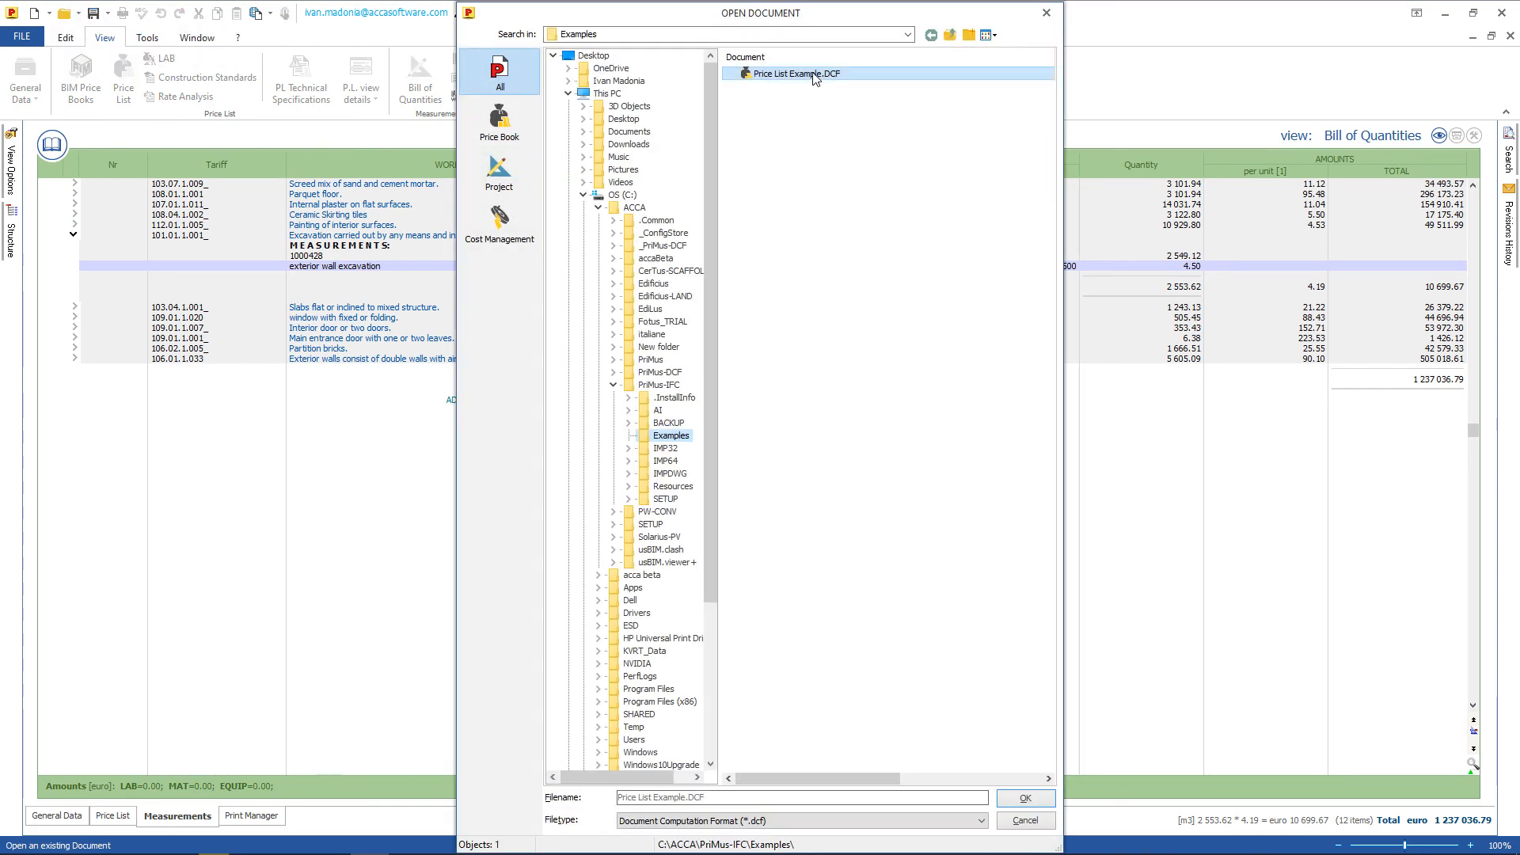
double_click(816, 77)
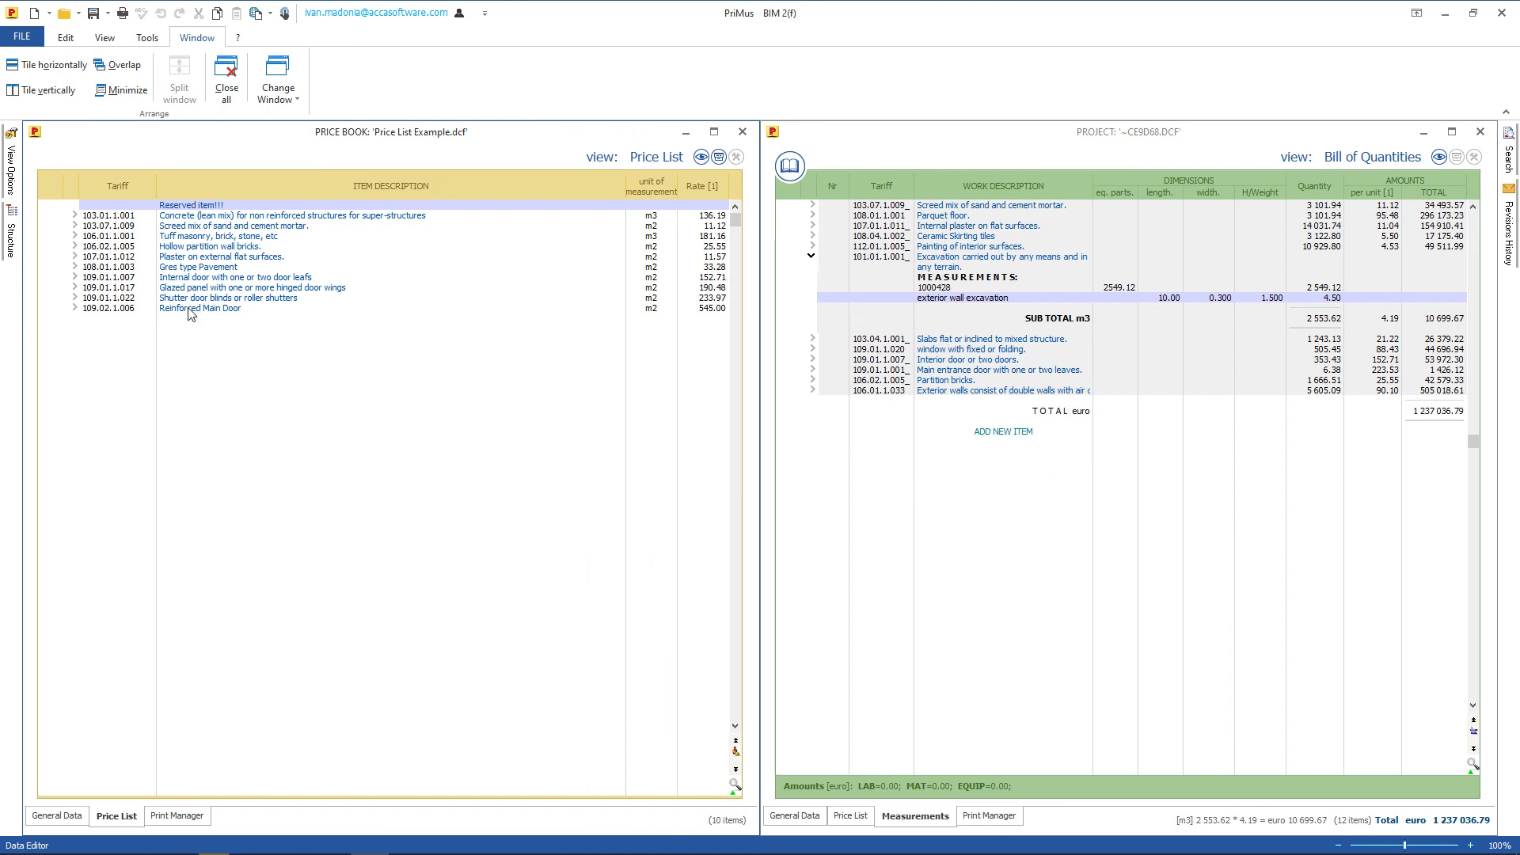
Add the Reinforced Main Door price item to the bill with a measurement described as "reinforced main door" and 1 equal part
drag(190, 311, 911, 443)
text(reinforced mai)
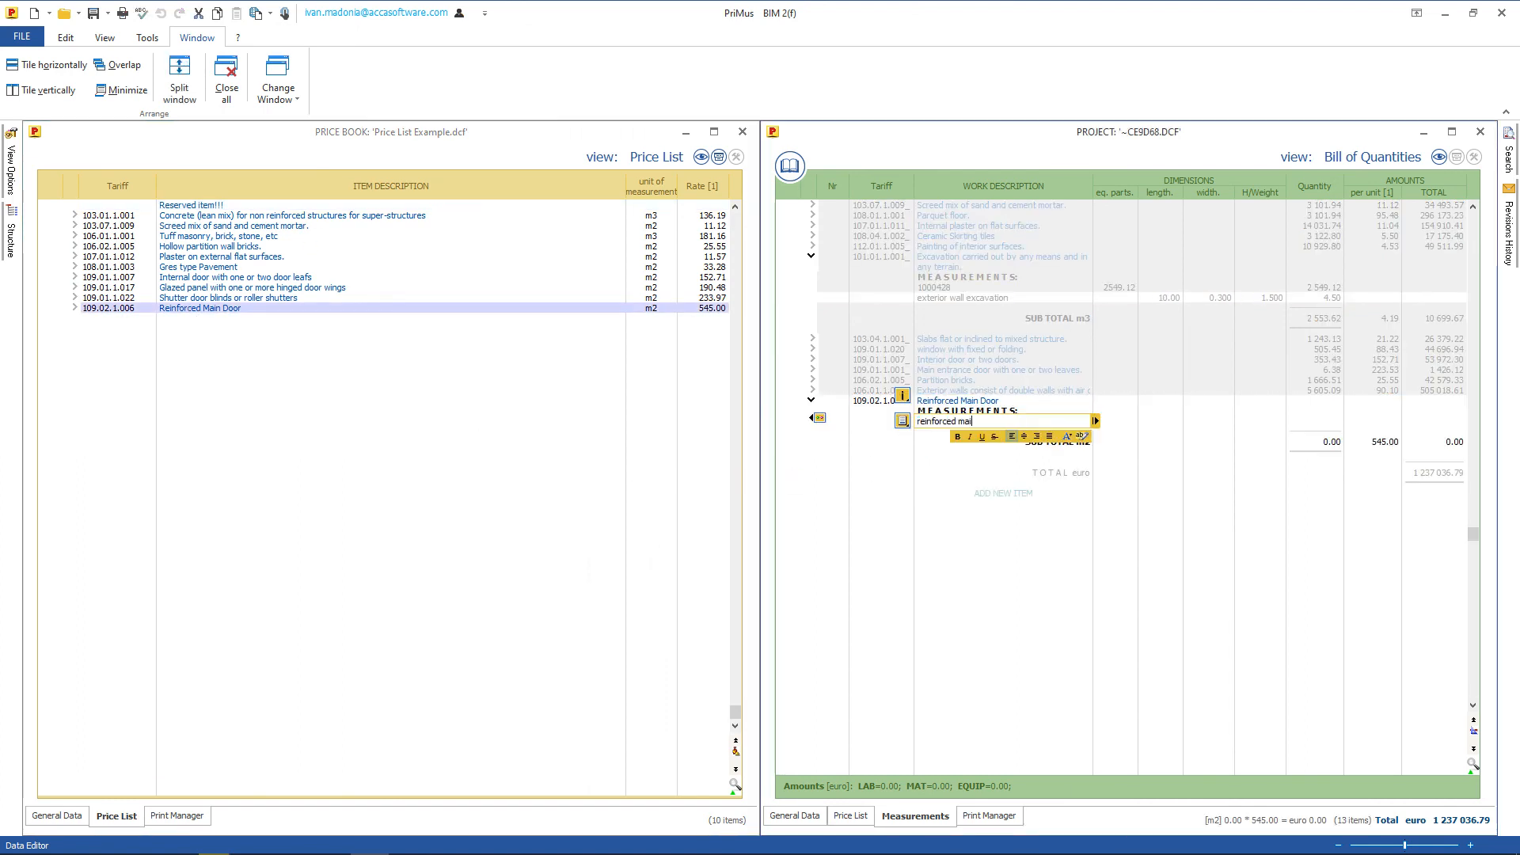
text(n door)
key(Return)
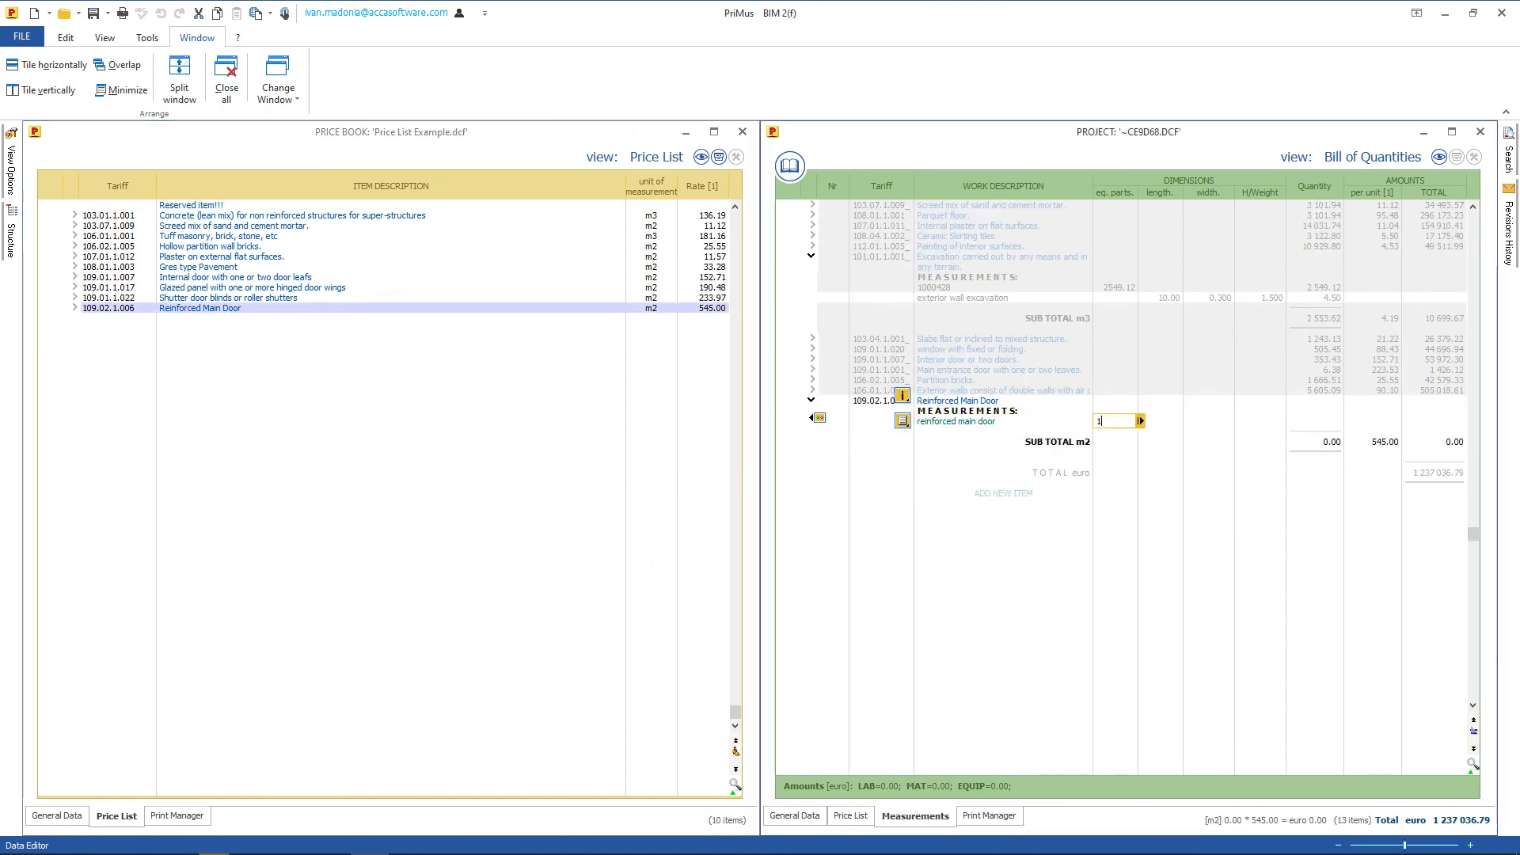
text(1)
key(Return)
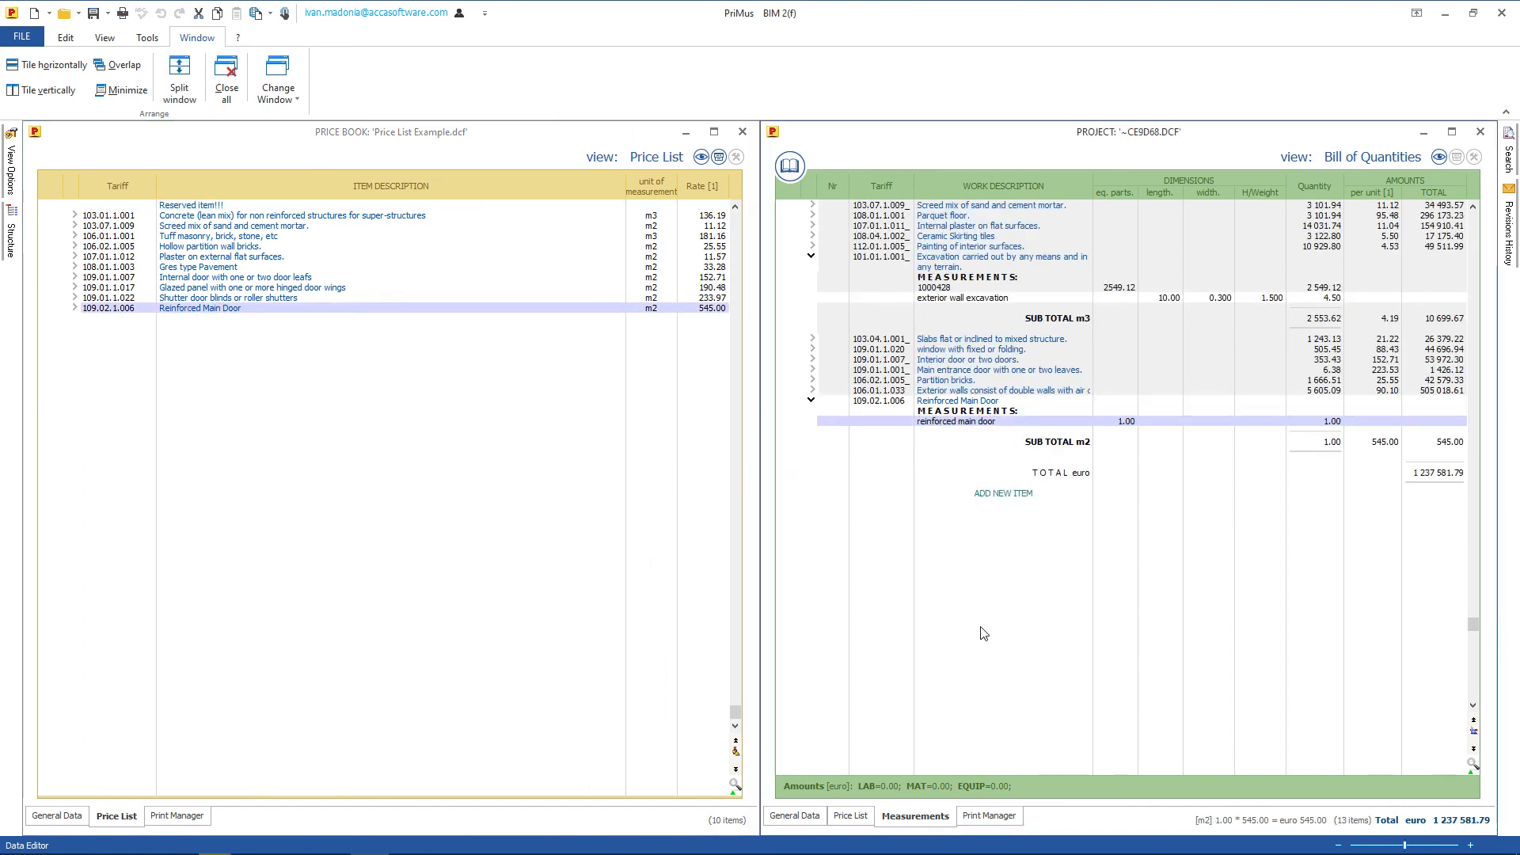
Close PriMus to return to PriMus-IFC, and expand the excavation and Reinforced Main Door items in the bill of quantities
click(1502, 16)
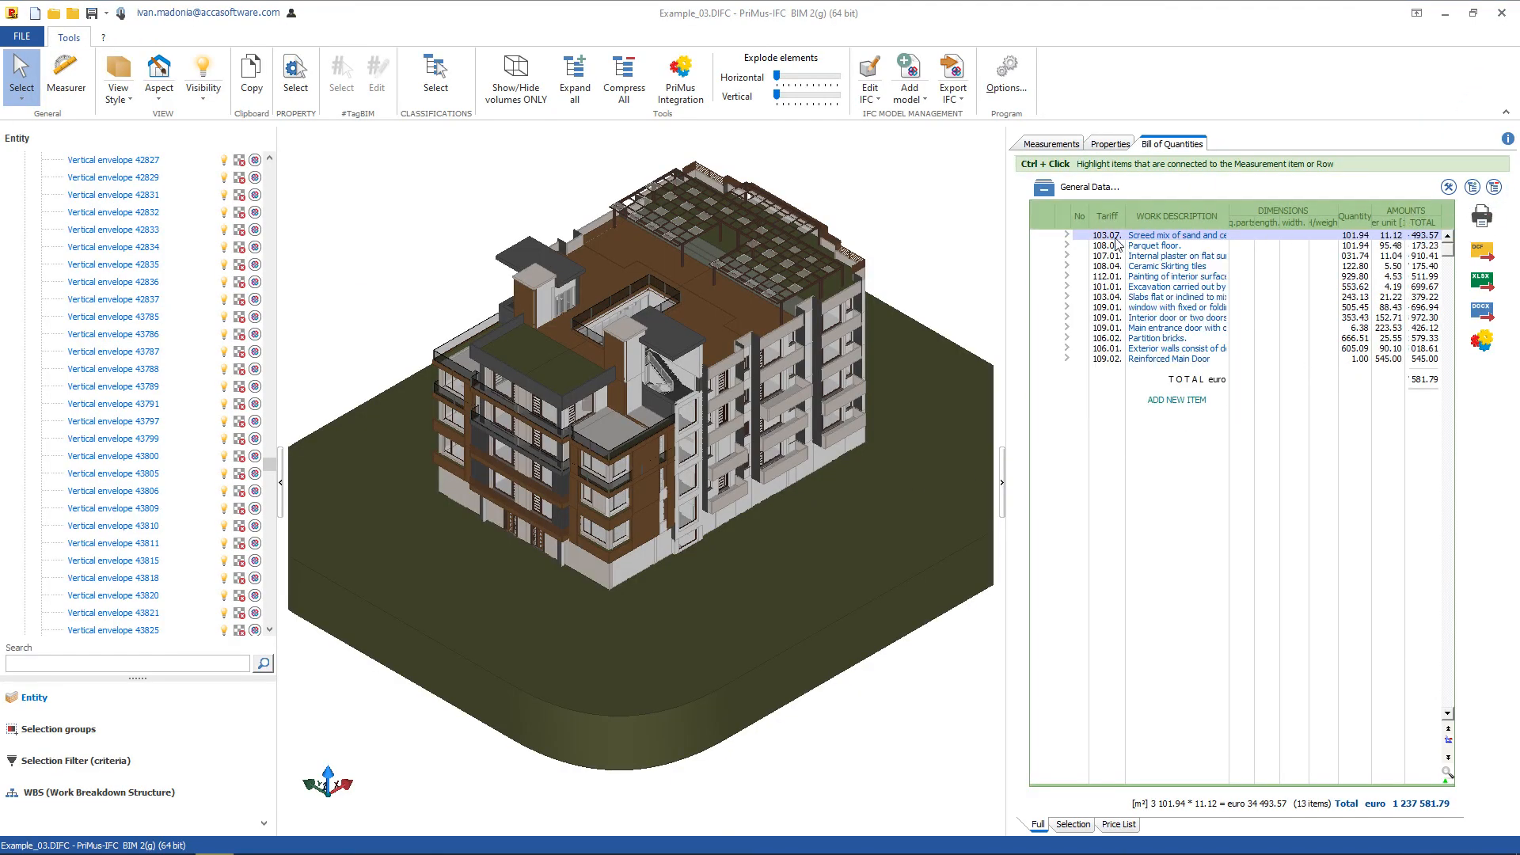
click(1067, 286)
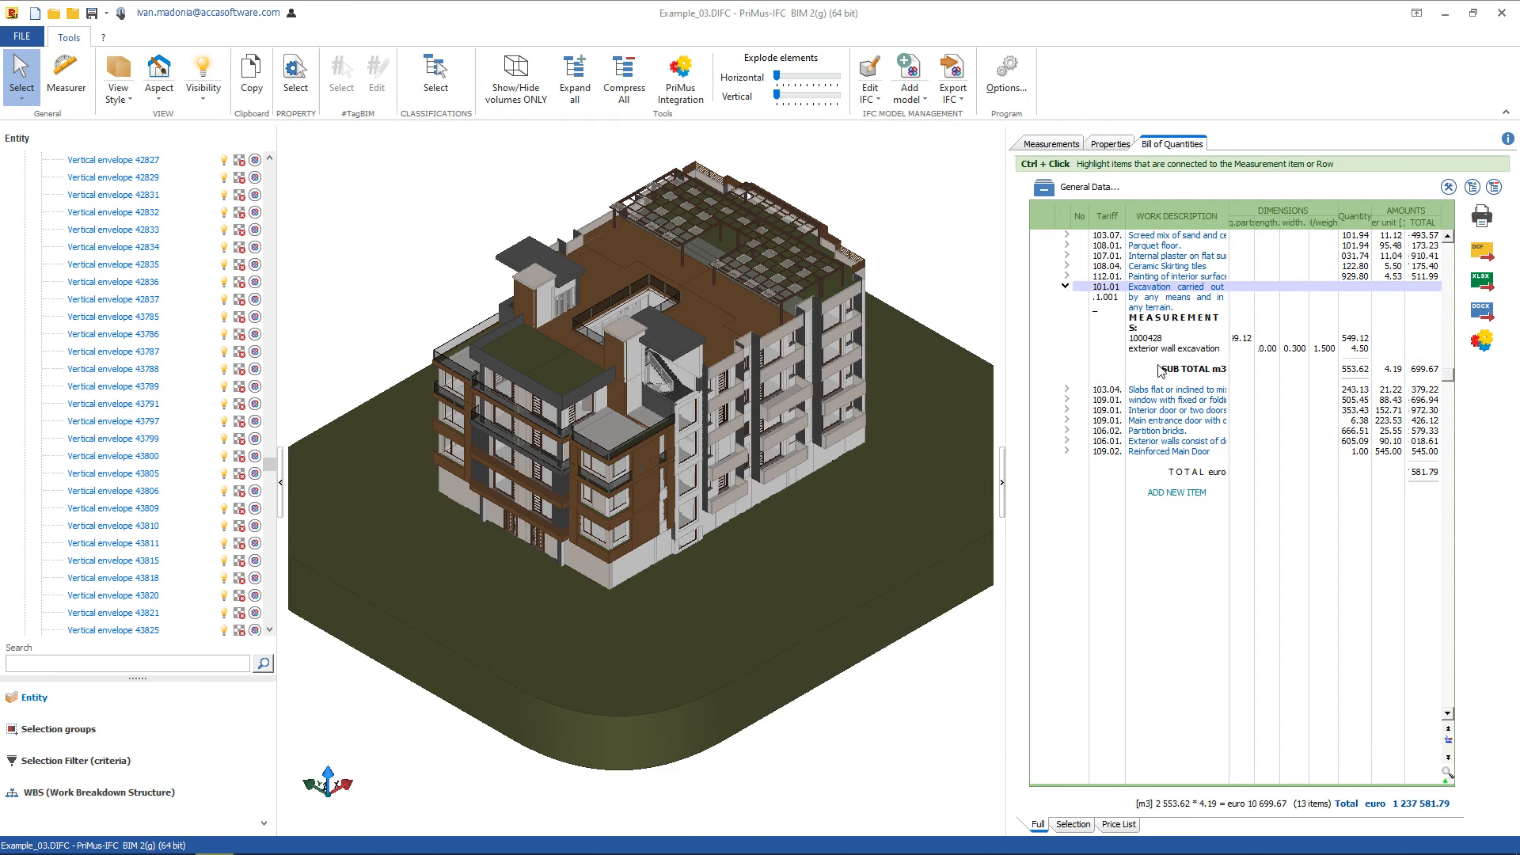
click(1066, 451)
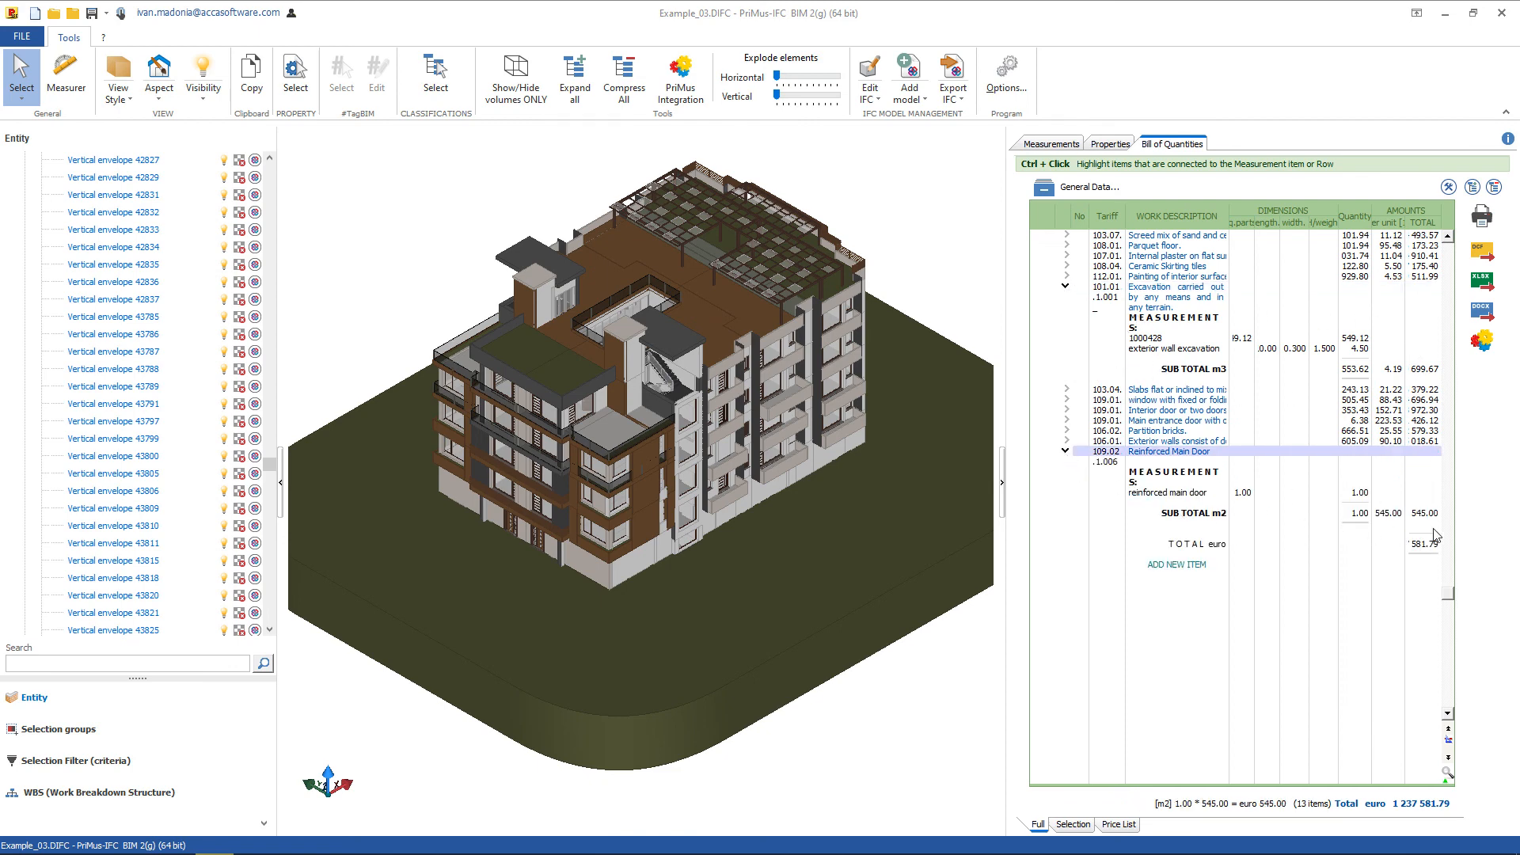